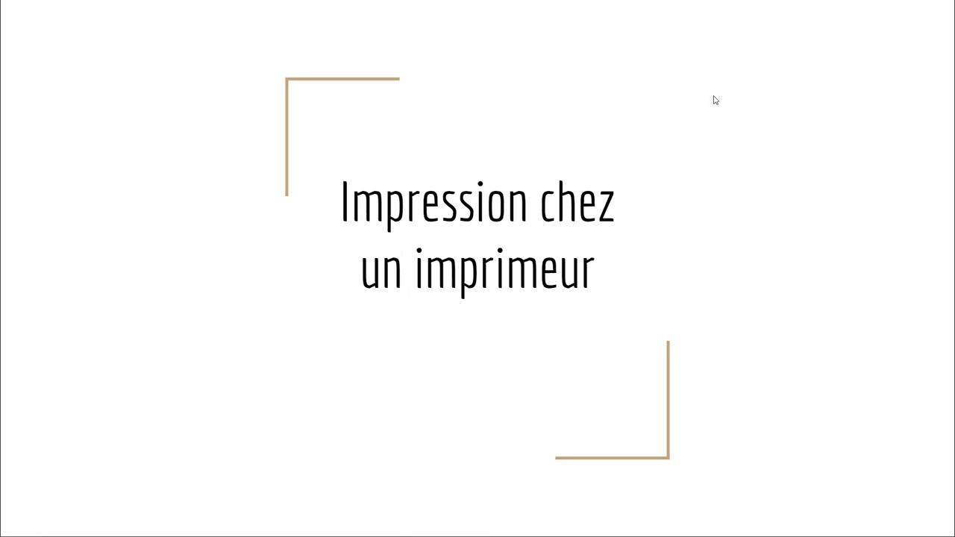
Step: Advance to the Vocabulaire slide listing Fond perdu, Bord perdu, Zone tranquille and Traits de coupe
left_click(731, 118)
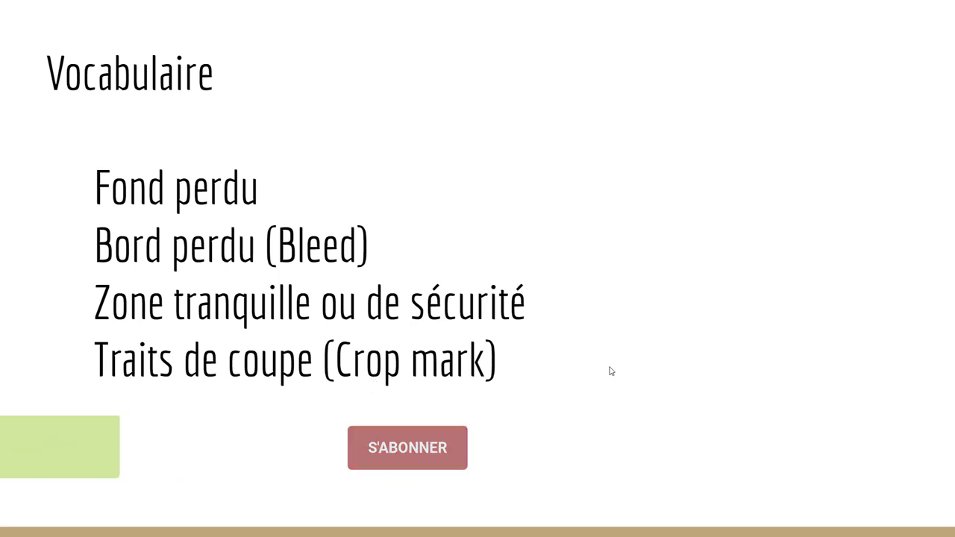
Step: Advance to the diagram labelling Traits de coupe, Fond perdu and Zone de sécurité
left_click(639, 334)
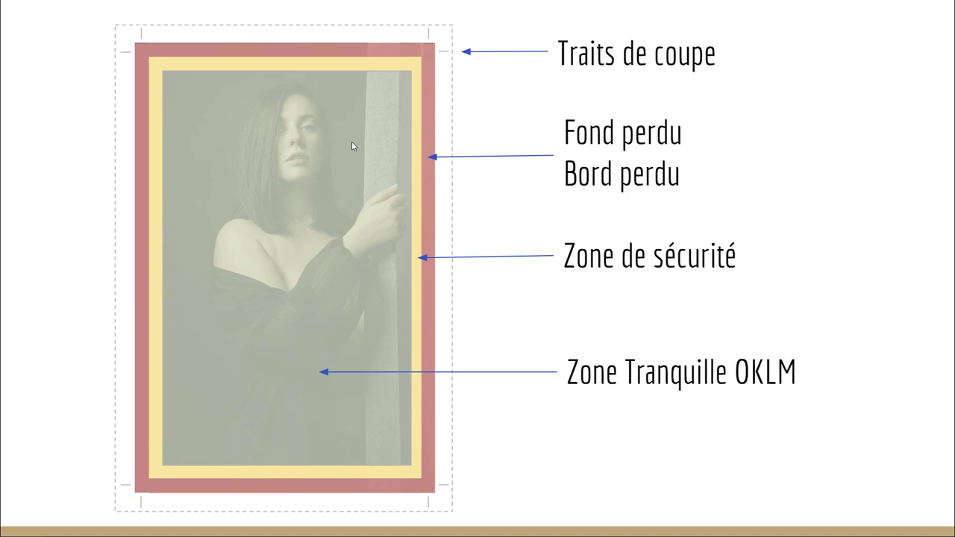
Step: Advance to the slide showing a plain 10 × 15 cm portrait beside one with crop marks
left_click(786, 219)
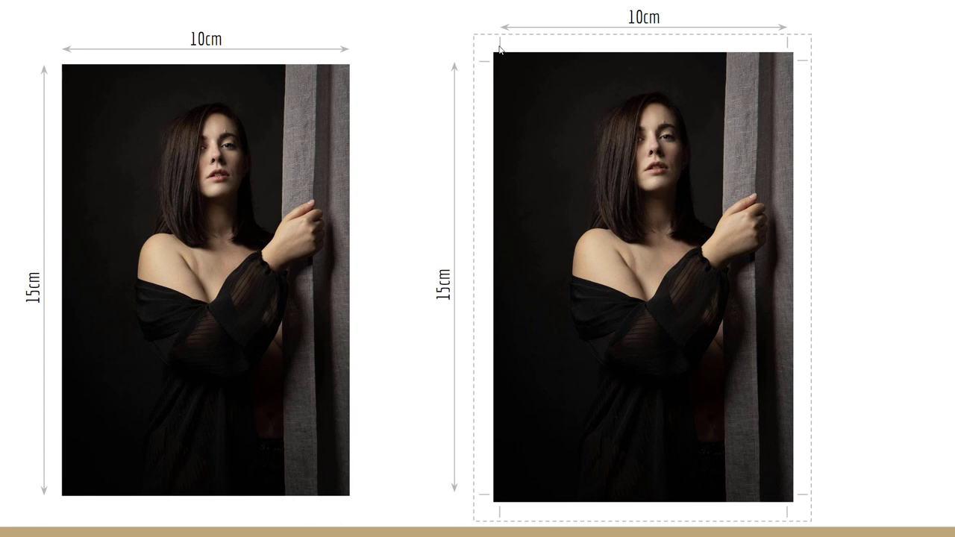
Step: Step through the red bleed example and comparison to the printer instructions slide (PDF, sRVB, 300dpi)
left_click(845, 213)
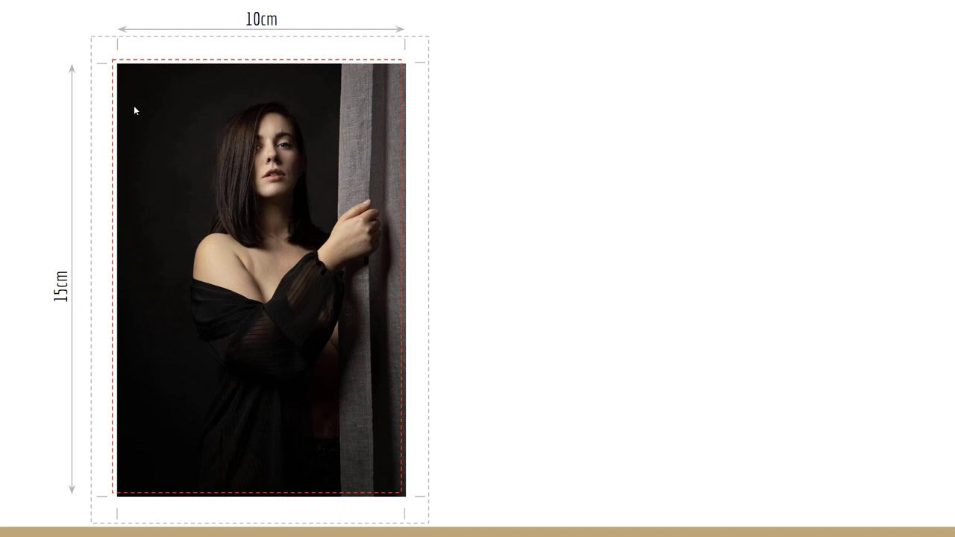
left_click(637, 175)
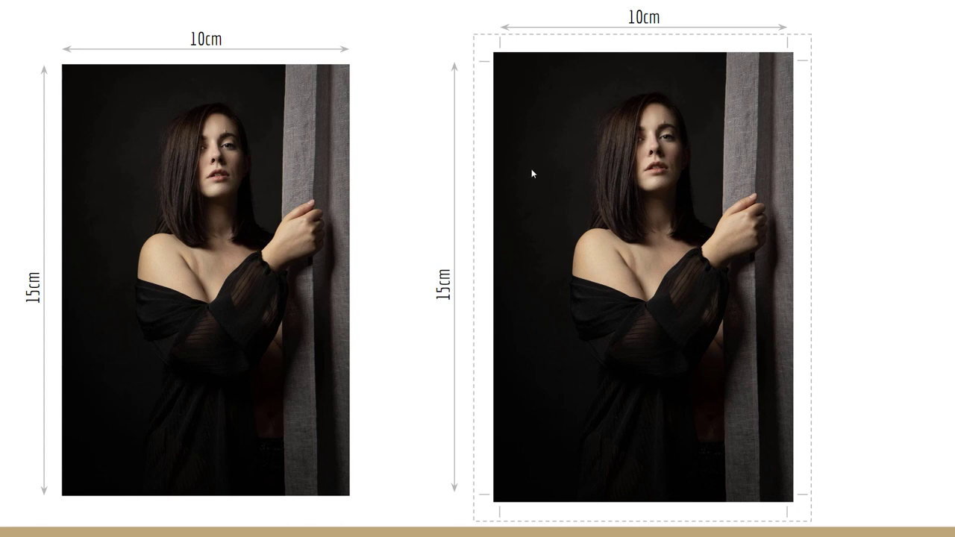
left_click(423, 148)
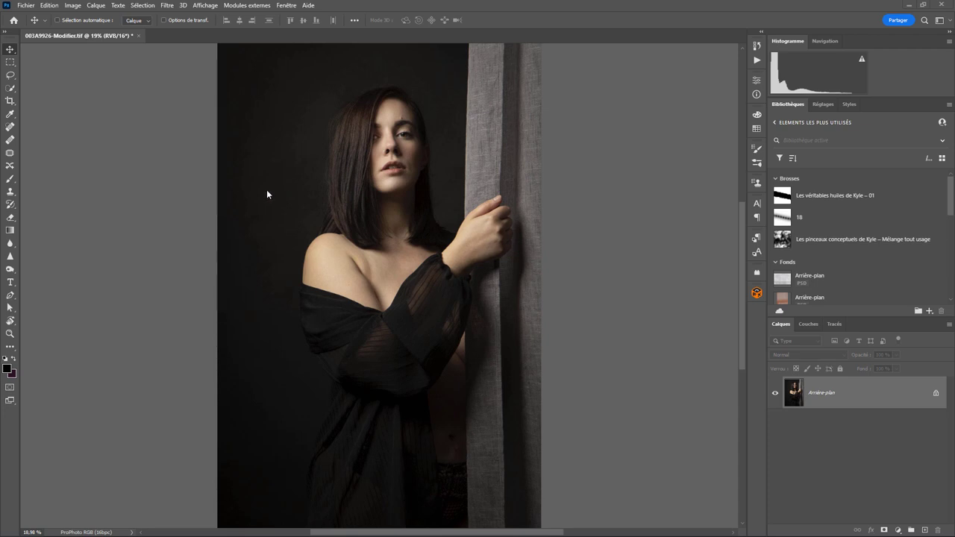
Step: Set up a new document of 10 × 15 centimetres at 300 pixels per inch
left_click(26, 5)
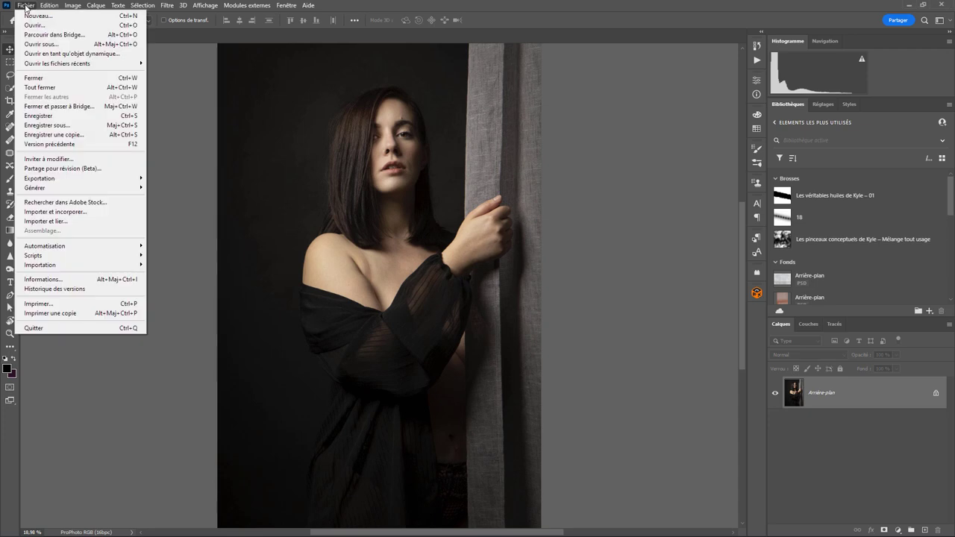
left_click(34, 19)
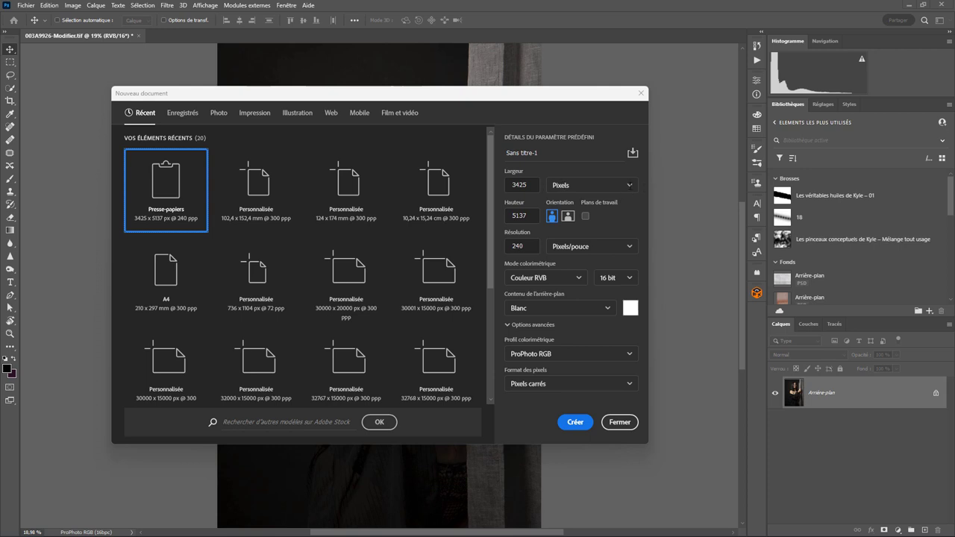
left_click(591, 185)
left_click(582, 236)
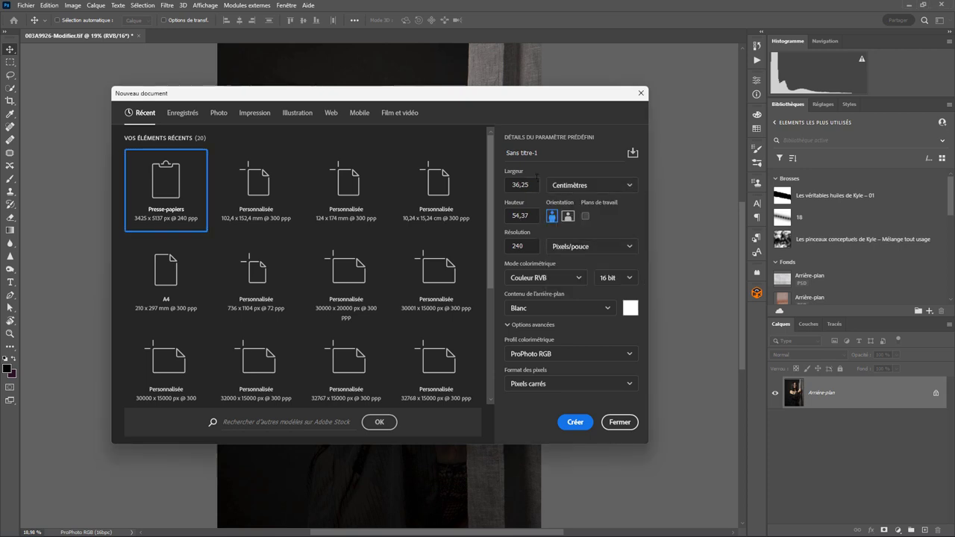
left_click_drag(531, 185, 502, 195)
type("10")
key("Tab")
type("15")
left_click(532, 246)
double_click(531, 246)
type("300")
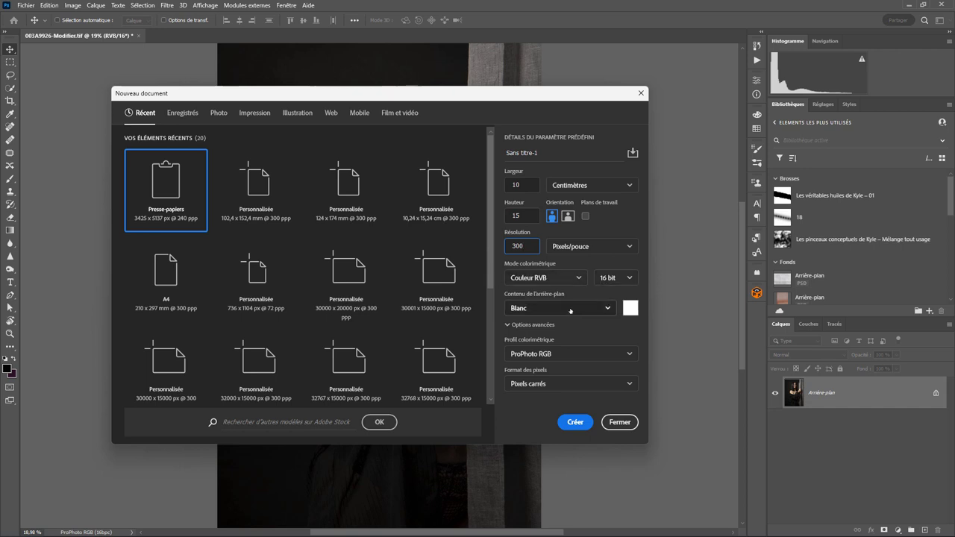
Step: Choose the sRGB IEC61966-2.1 colour profile instead of ProPhoto RGB
left_click(577, 355)
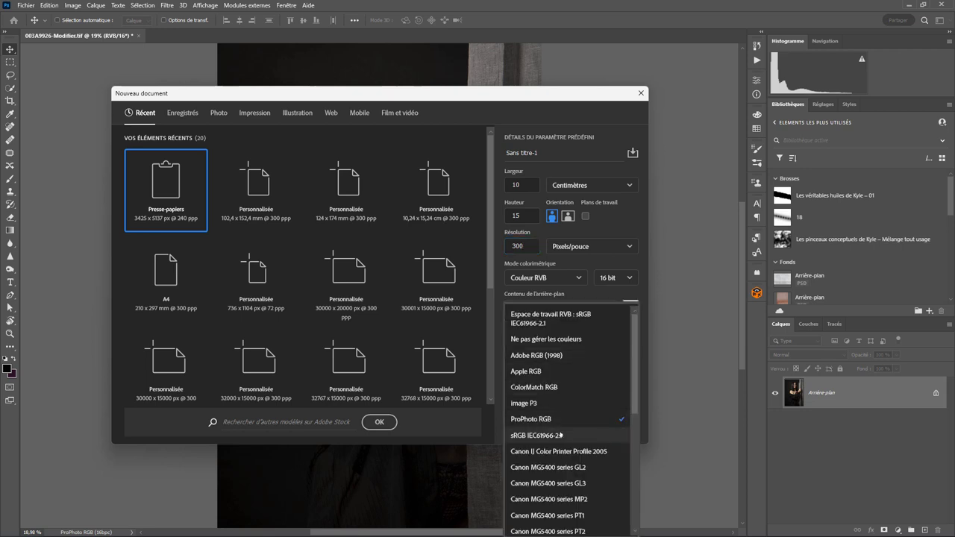
left_click(561, 435)
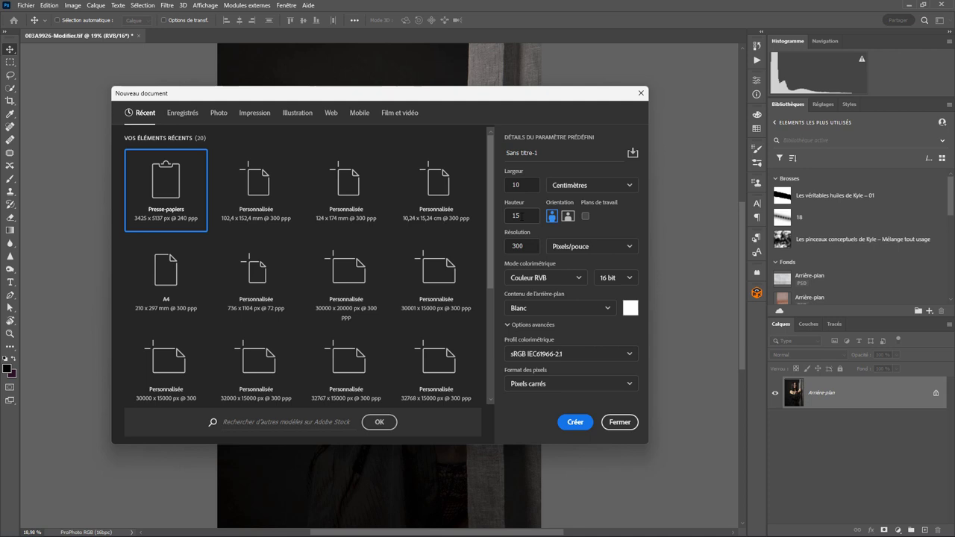
Step: Switch to millimetres, size the page 102,4 × 152,4 mm, and create the white document
left_click(571, 185)
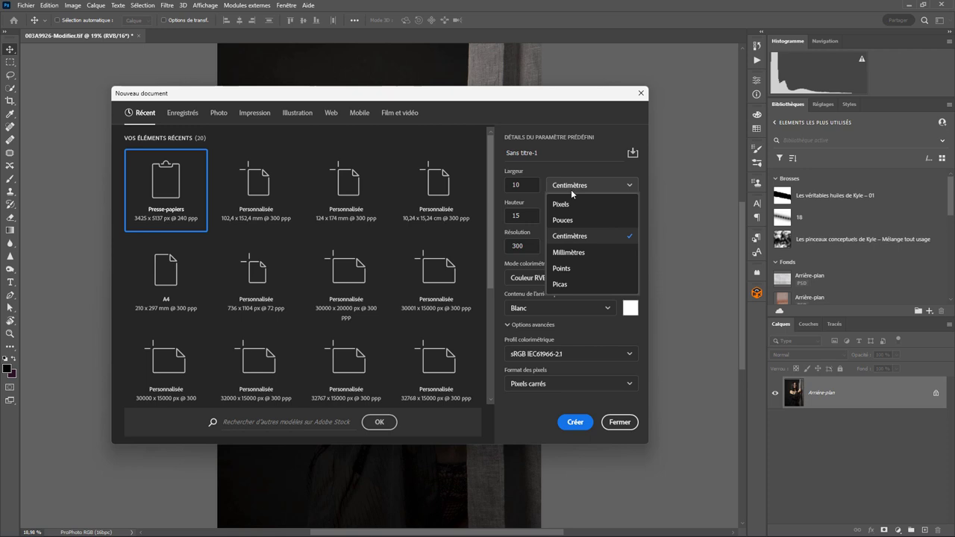
left_click(581, 254)
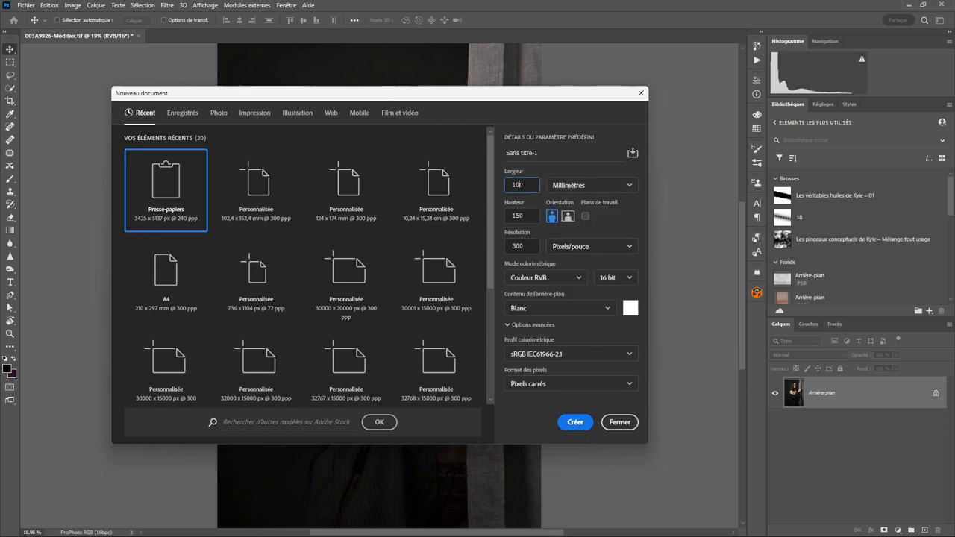
type("2,4")
key("Tab")
type("2,")
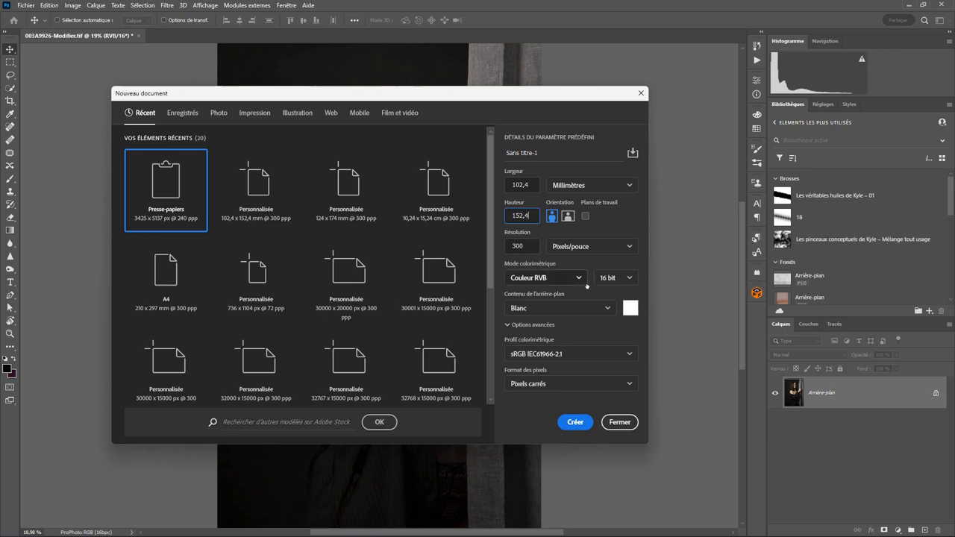
left_click(583, 423)
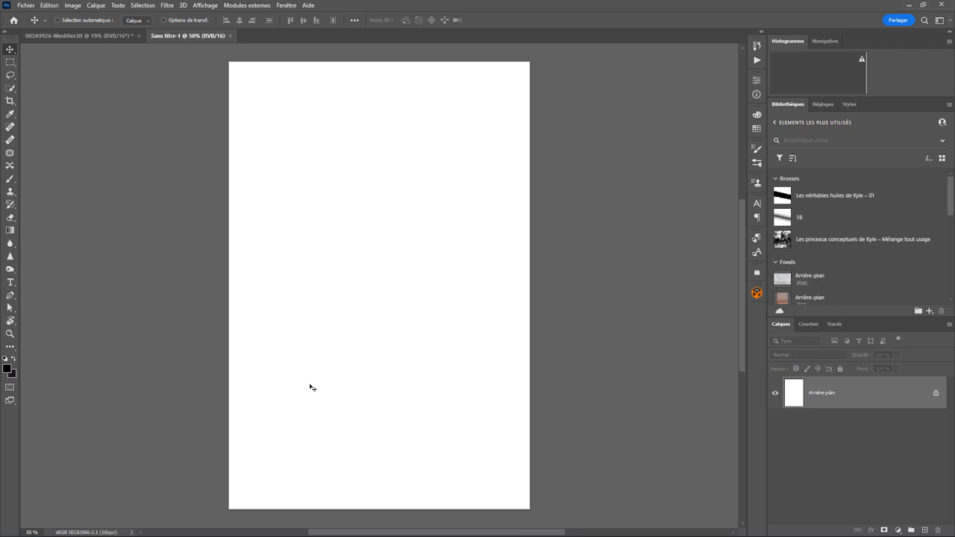
Step: Select the entire portrait photo and copy it
left_click(62, 36)
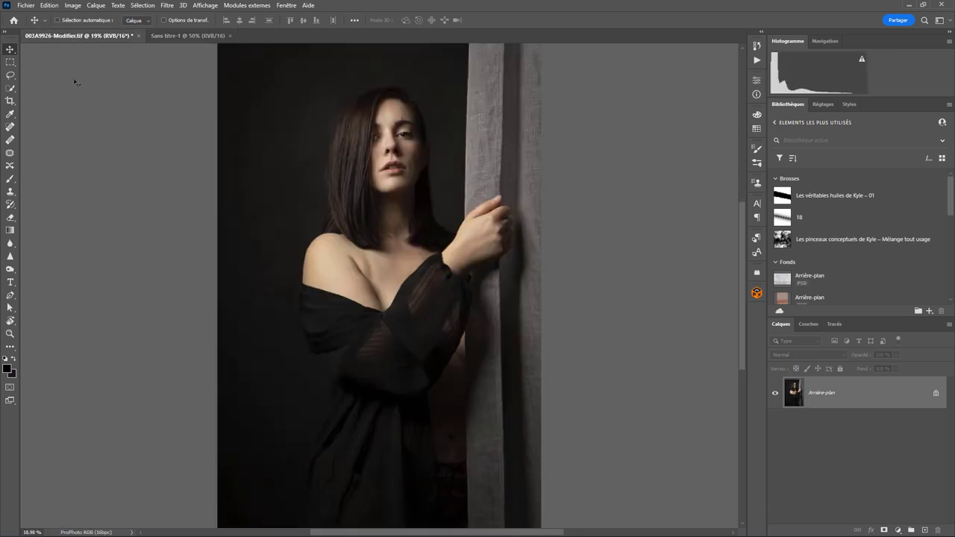
left_click(142, 5)
left_click(150, 15)
left_click(49, 5)
left_click(59, 71)
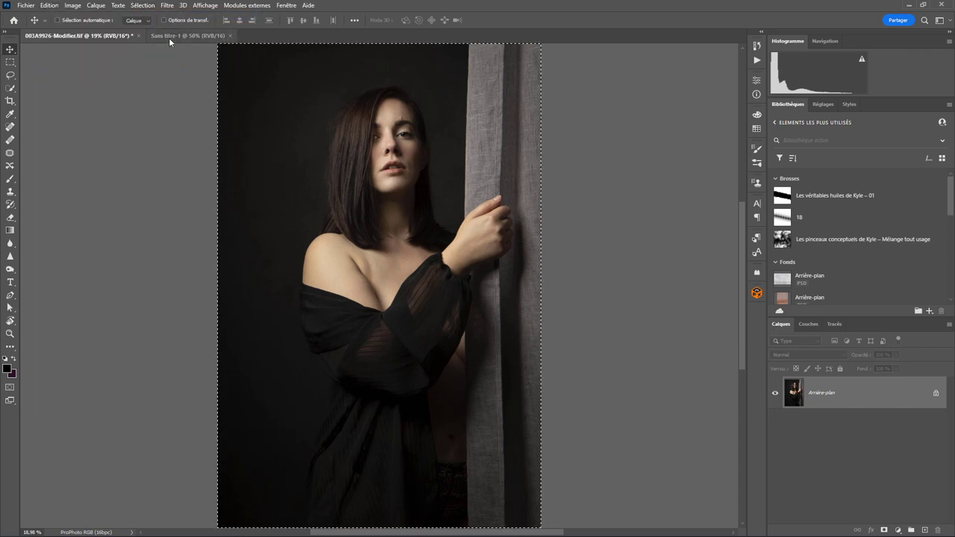
Step: Paste the portrait into Sans titre-1, converting its colours to sRGB
left_click(169, 35)
left_click(49, 6)
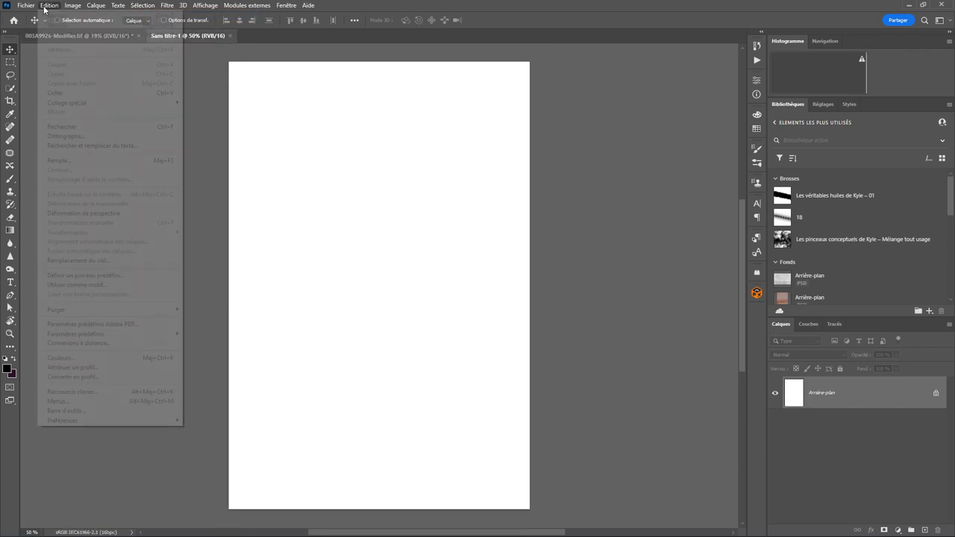
left_click(74, 93)
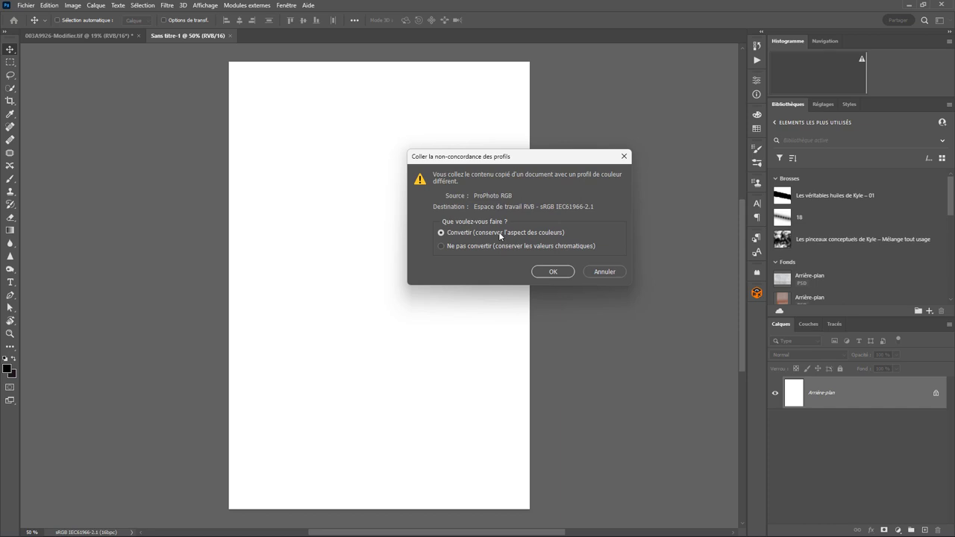
left_click(553, 273)
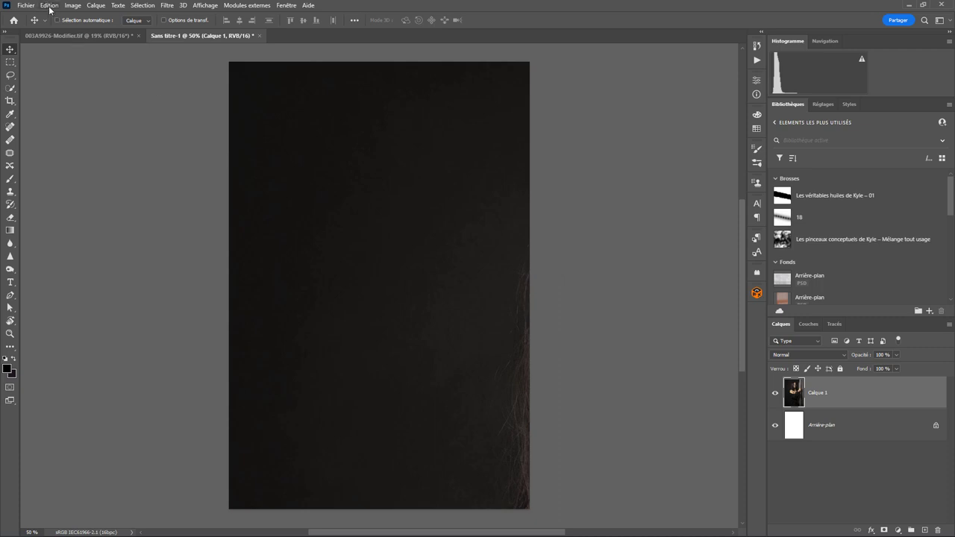
left_click(49, 6)
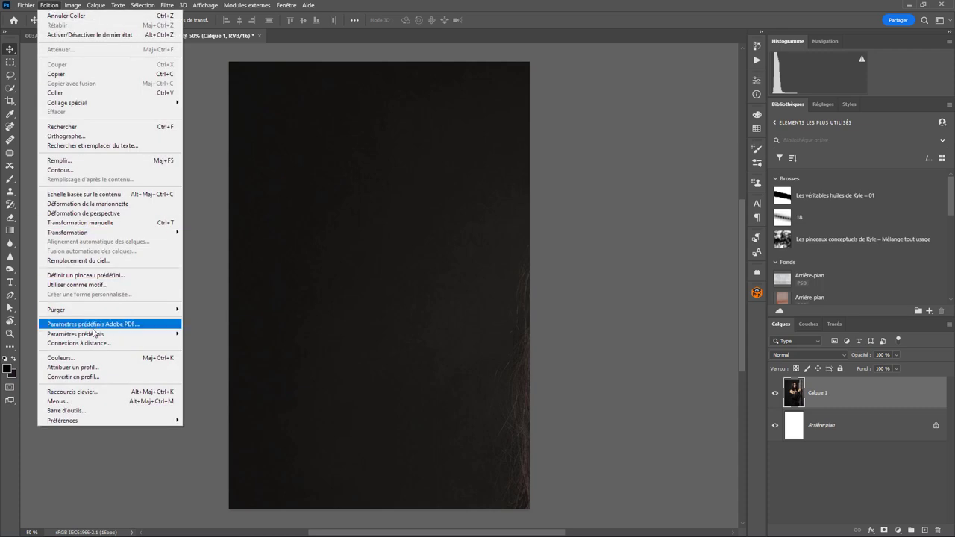
left_click(100, 361)
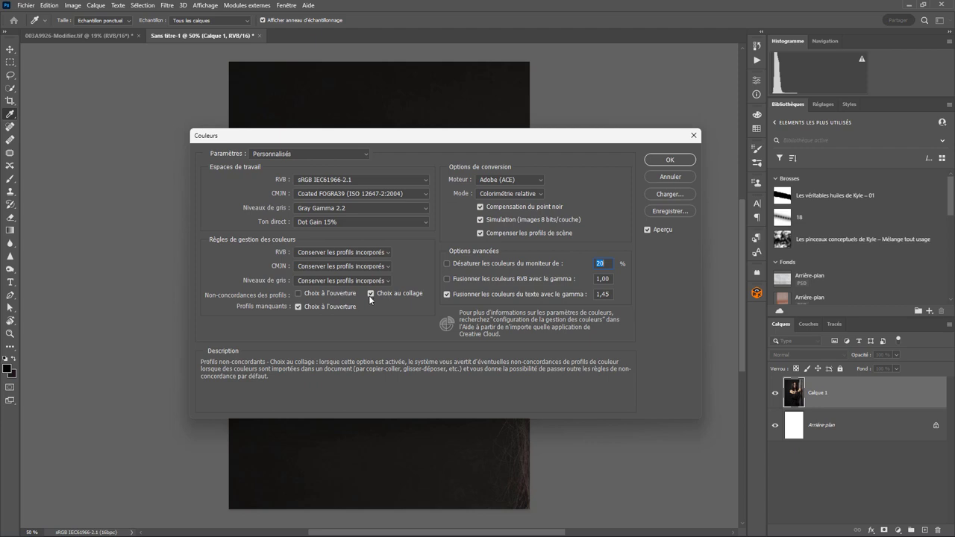
left_click(670, 177)
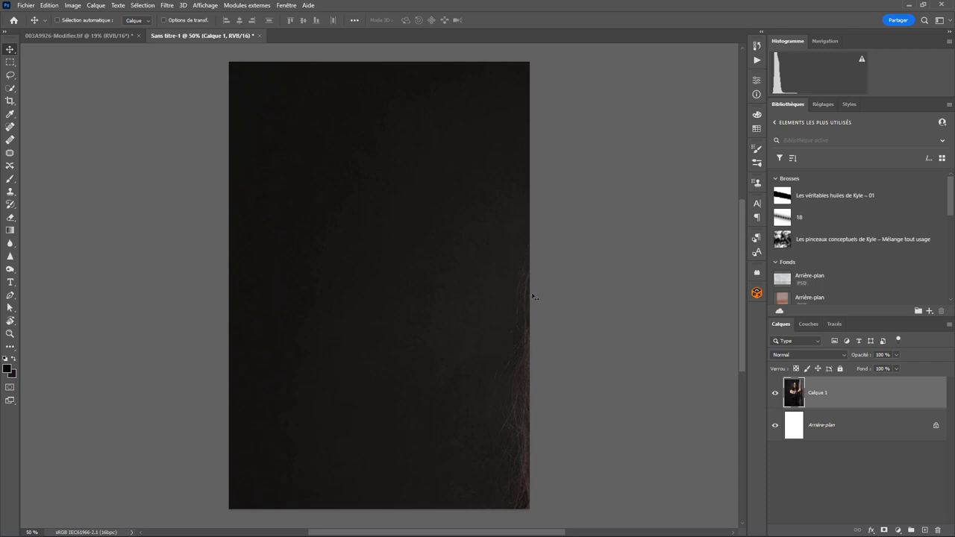
Step: Free-transform the pasted portrait, dragging its corner handle to shrink it toward the page size
left_click(48, 5)
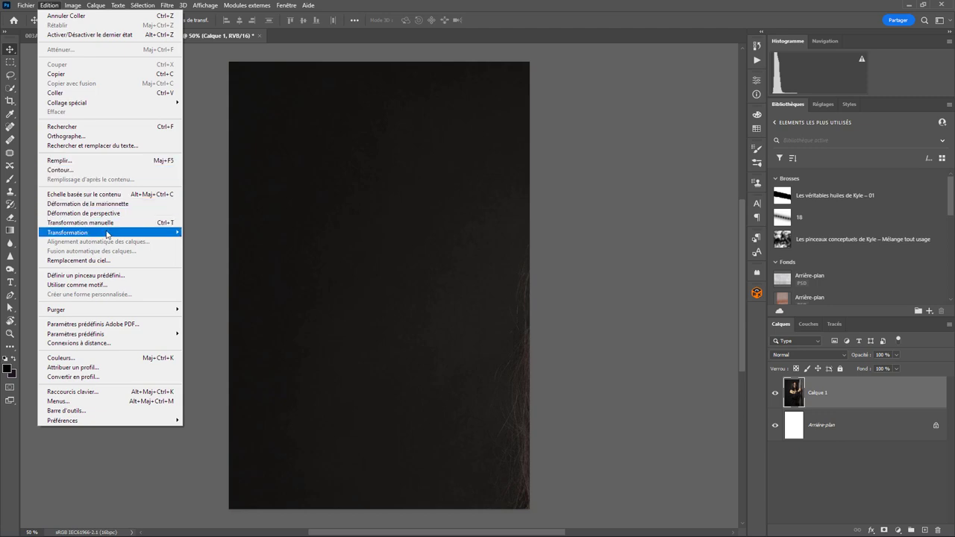
mouse_move(89, 232)
left_click(218, 247)
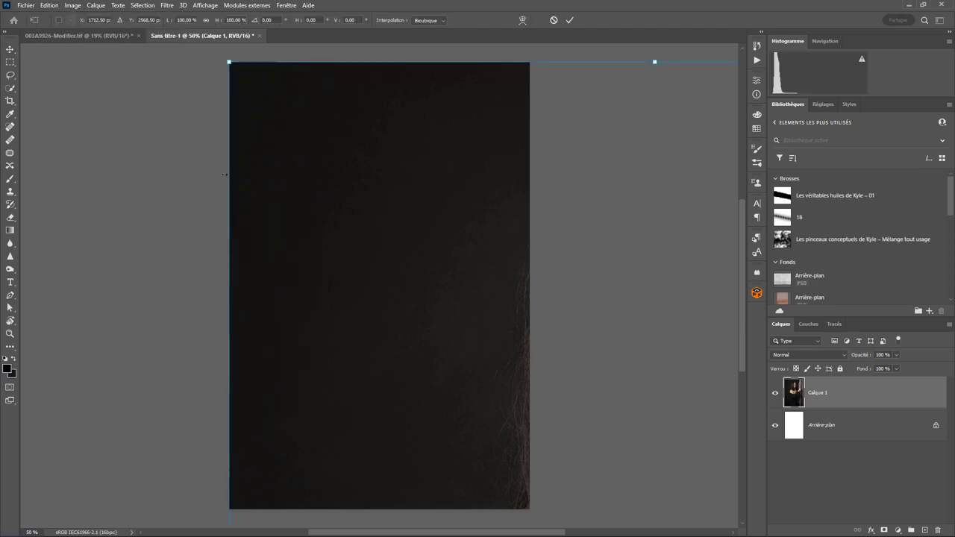
key("ctrl+minus")
key("ctrl+minus")
key("ctrl+minus")
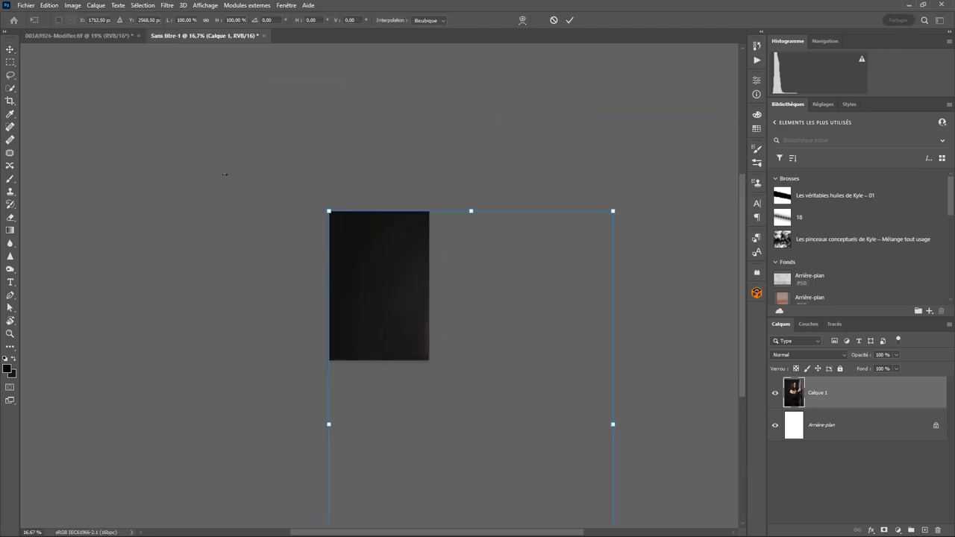
key("ctrl+minus")
key("ctrl+minus")
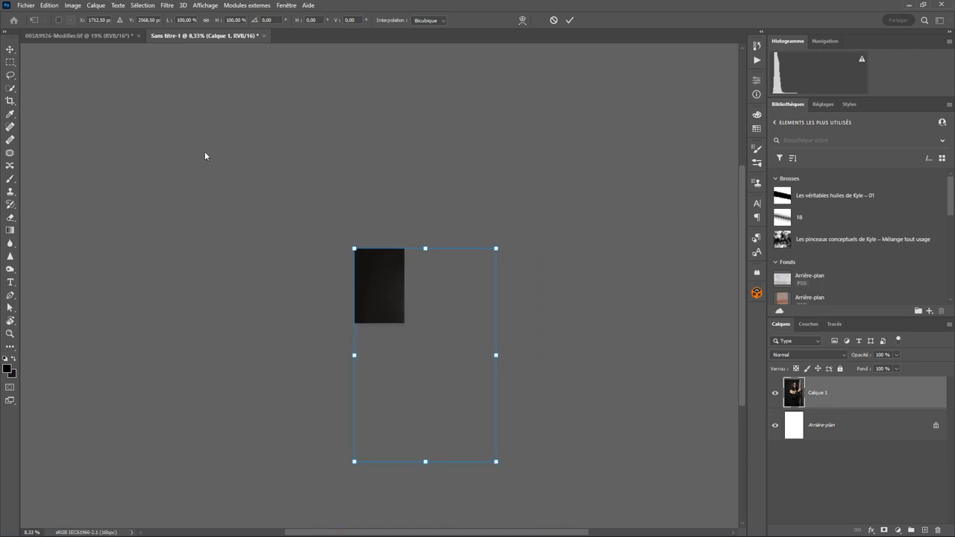
left_click_drag(496, 462, 415, 342)
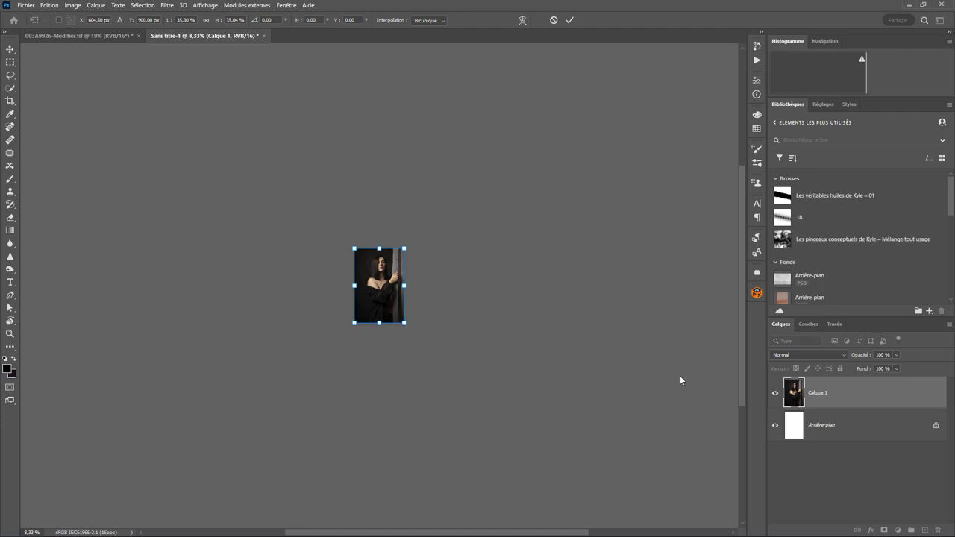
key("ctrl+plus")
key("ctrl+plus")
key("ctrl+plus")
key("ctrl+plus")
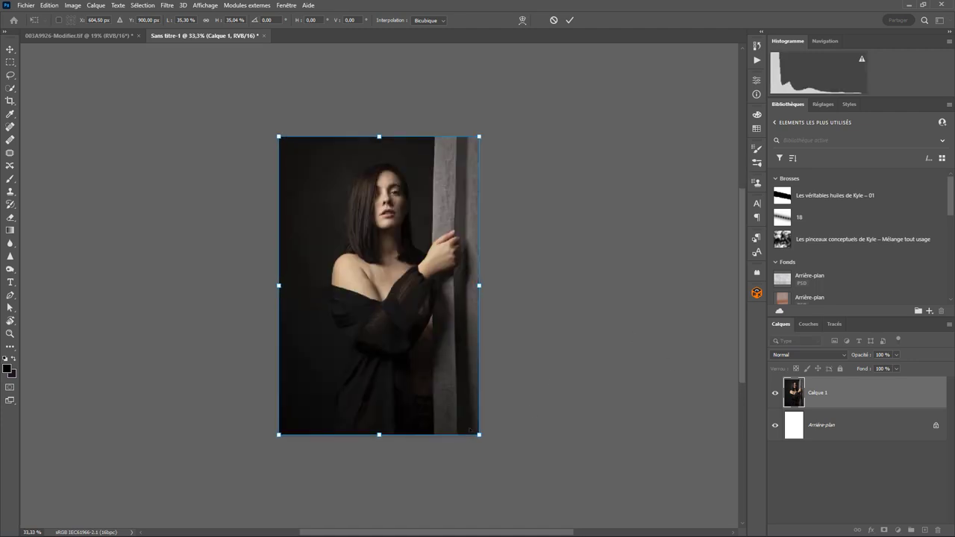
left_click_drag(479, 435, 483, 437)
Step: Rescale the portrait to about 35% with corner and side handles and commit the transform
key("Return")
left_click(50, 5)
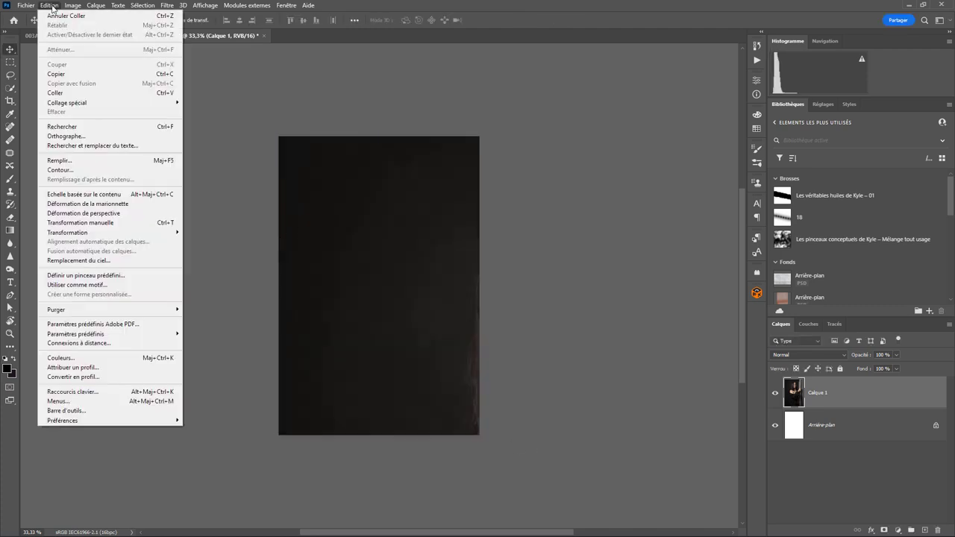
mouse_move(67, 232)
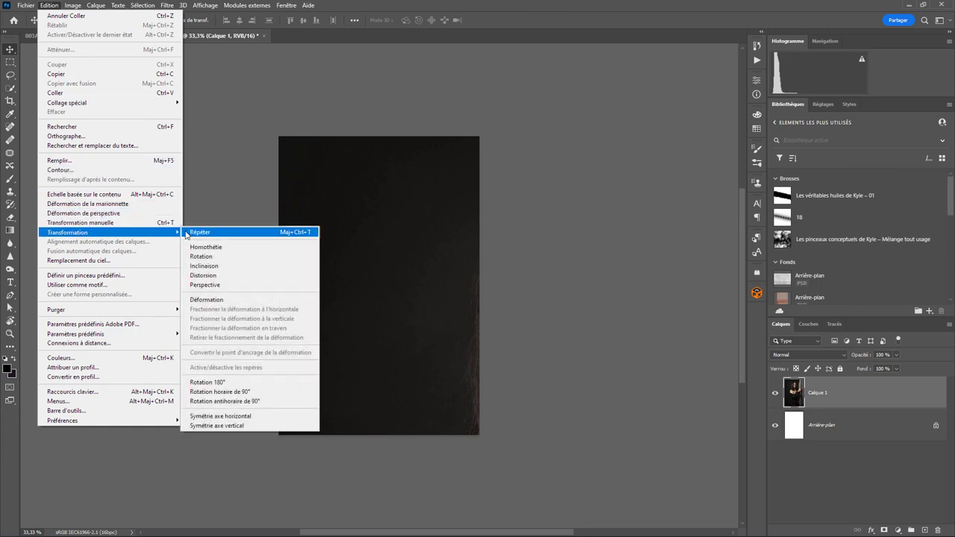
left_click(274, 256)
key("ctrl+minus")
key("ctrl+minus")
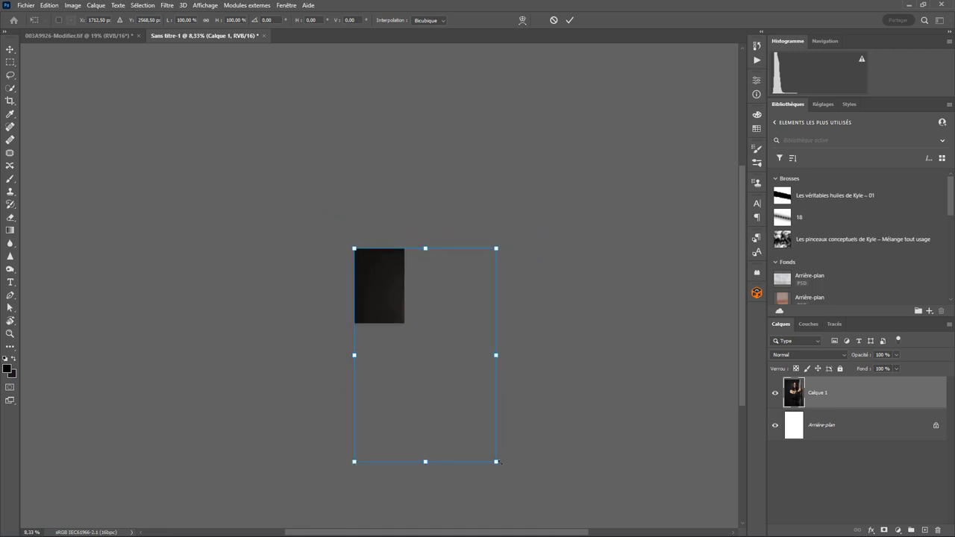
left_click_drag(495, 462, 401, 337)
key("ctrl+plus")
key("ctrl+plus")
key("ctrl+plus")
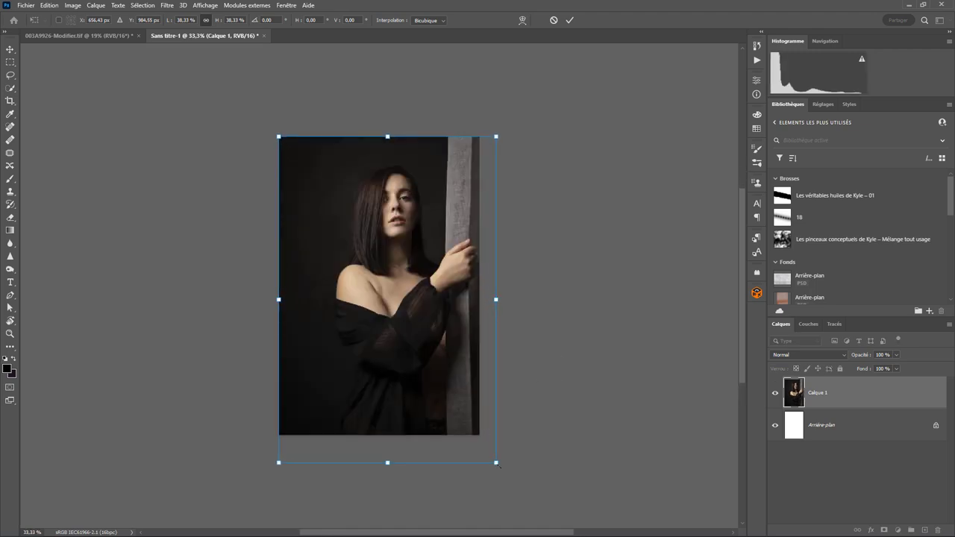
left_click_drag(495, 461, 476, 440)
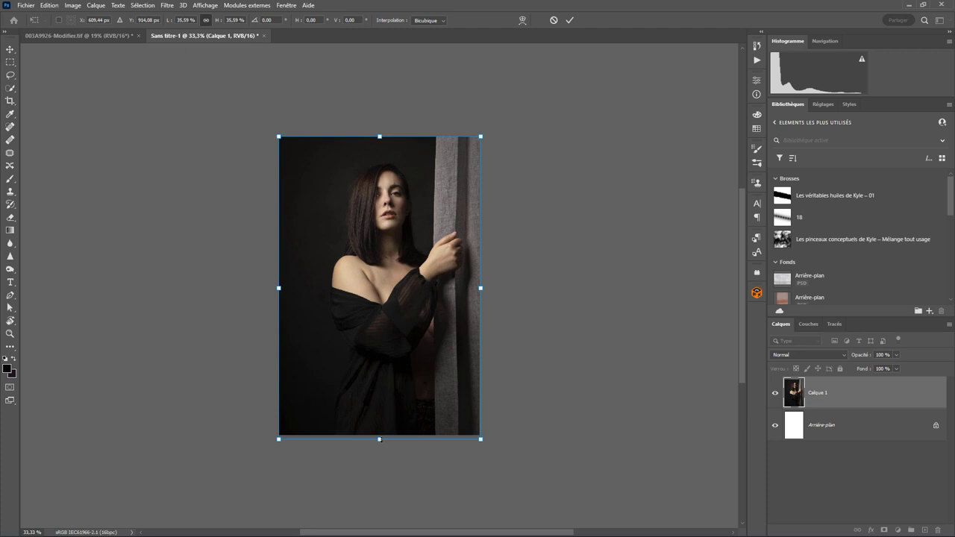
left_click_drag(481, 288, 485, 288)
left_click_drag(485, 440, 479, 434)
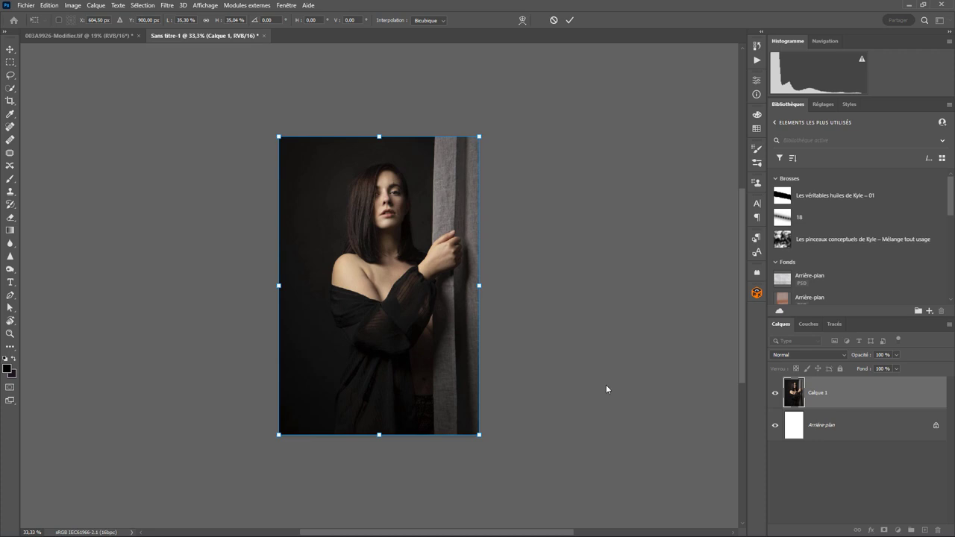
key("Return")
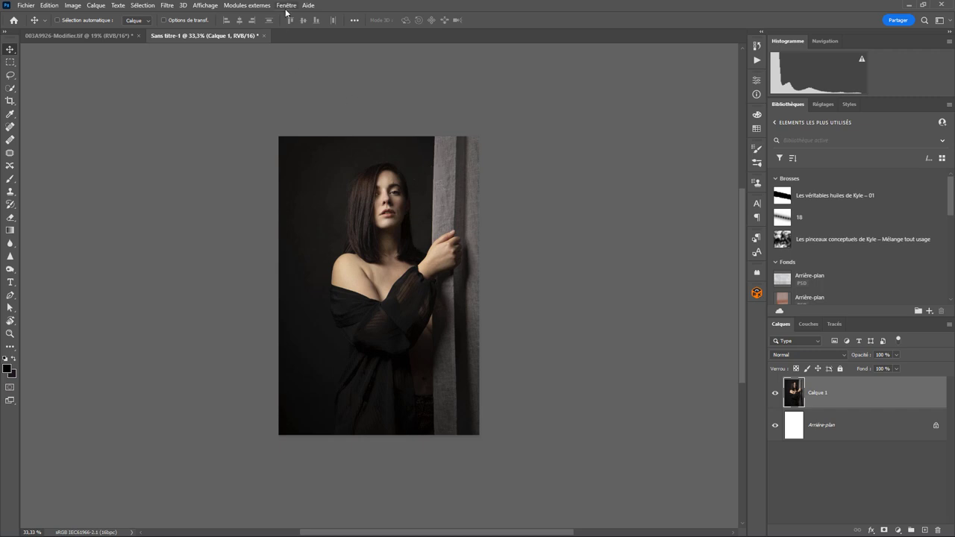
Step: Preview the 12 and 8 colonnes guide layout presets, cancel, then reopen Affichage > Repères
left_click(206, 5)
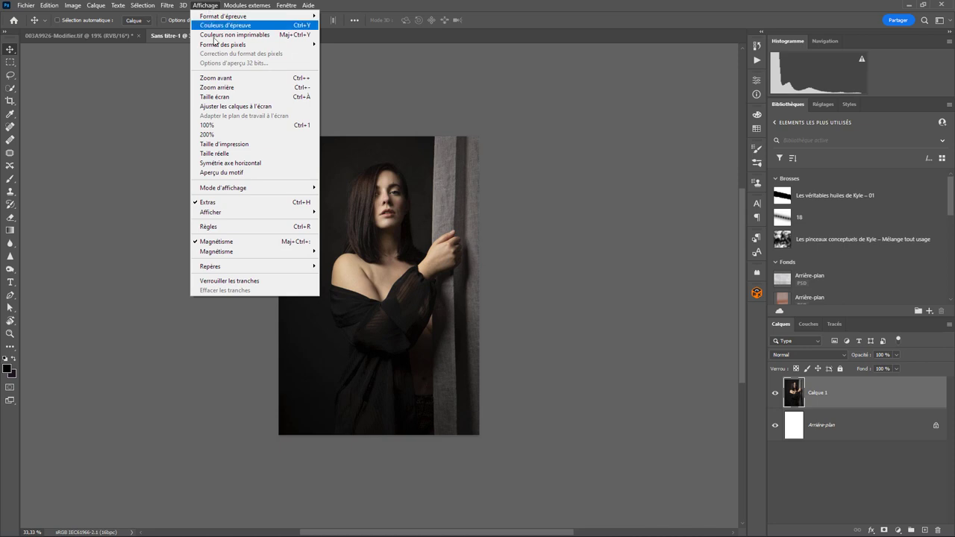
mouse_move(211, 266)
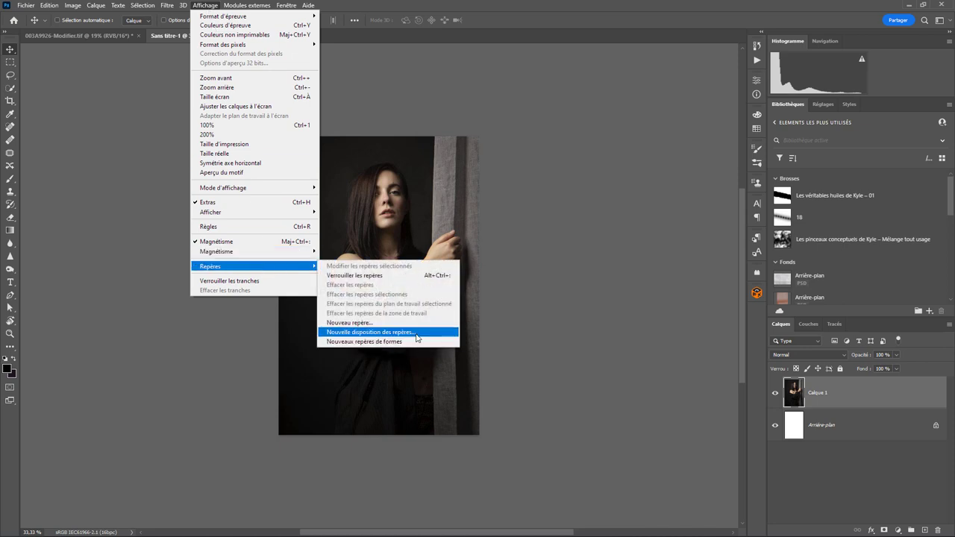
left_click(417, 338)
left_click(579, 202)
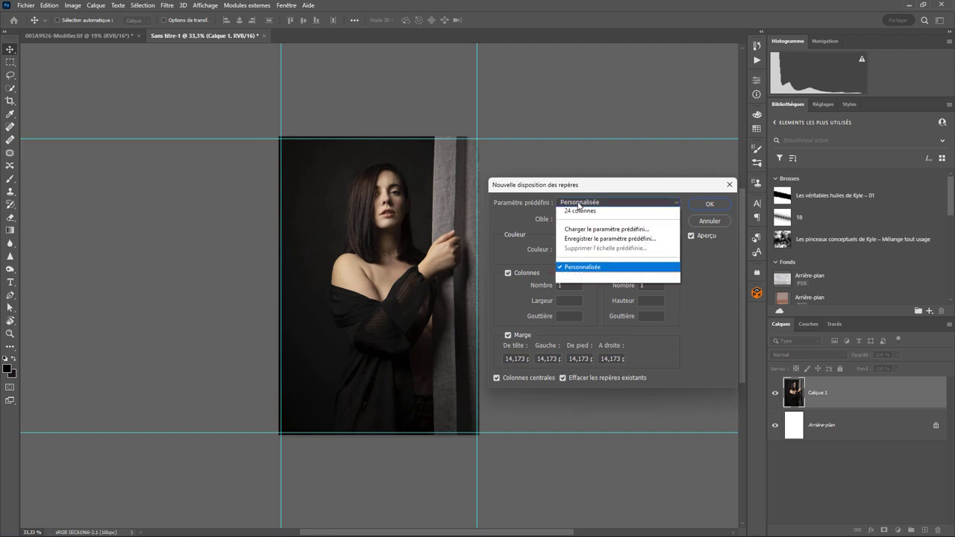
left_click(579, 242)
left_click(578, 202)
left_click(579, 231)
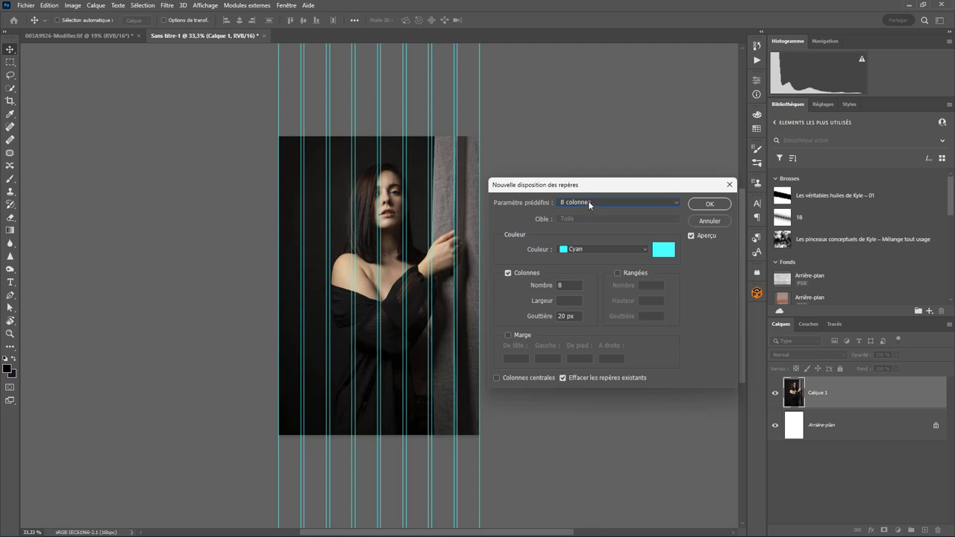
left_click(708, 221)
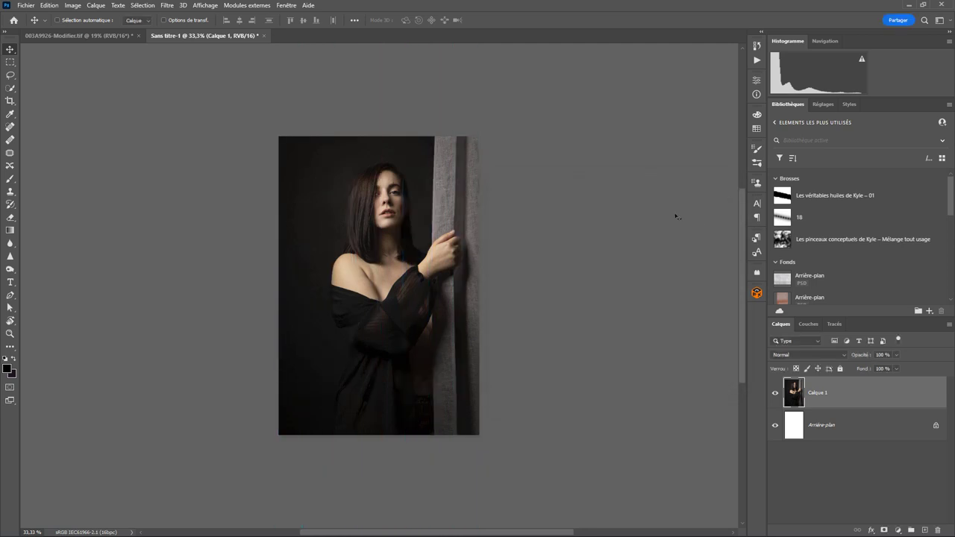
left_click(205, 5)
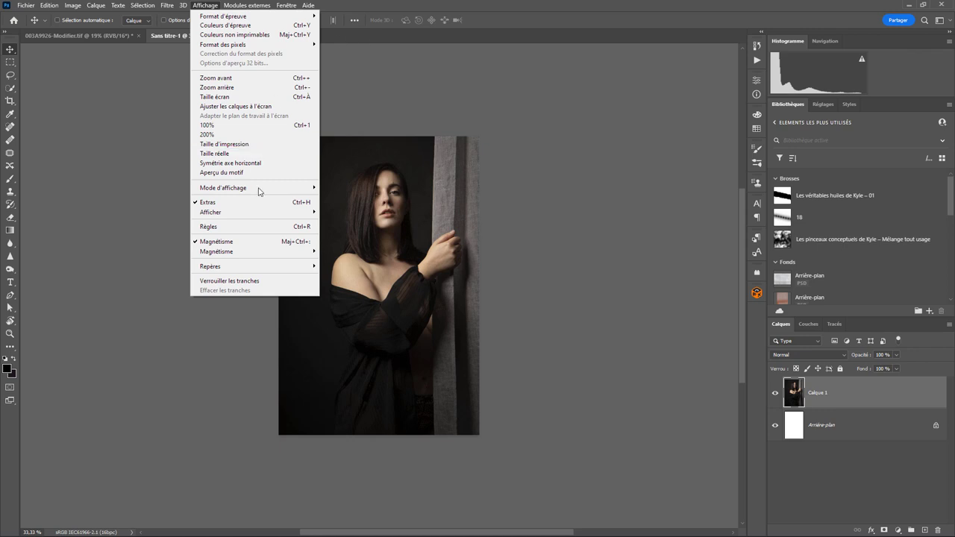
mouse_move(224, 266)
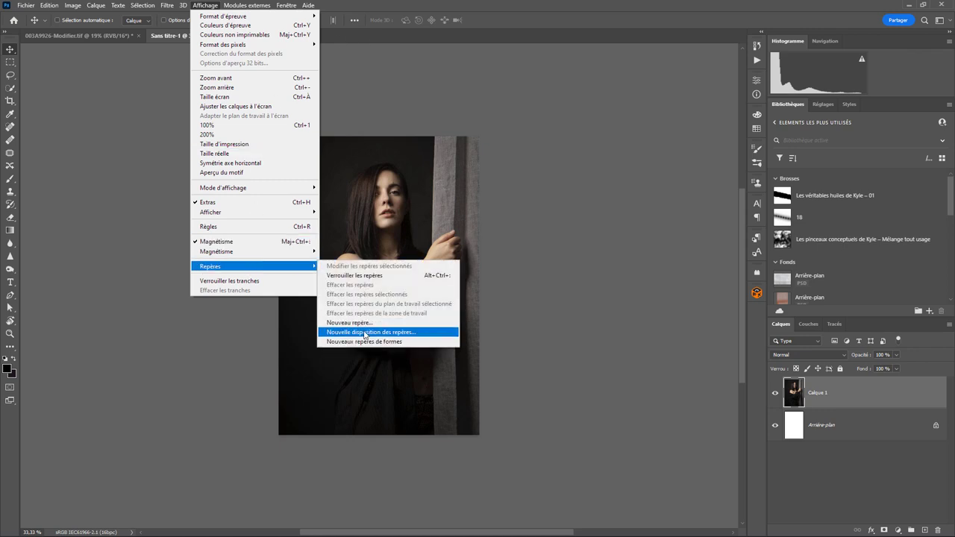
Step: Start a new guide layout from 8 colonnes, changed to 1 column and 1 row with 100 px gutter
left_click(370, 332)
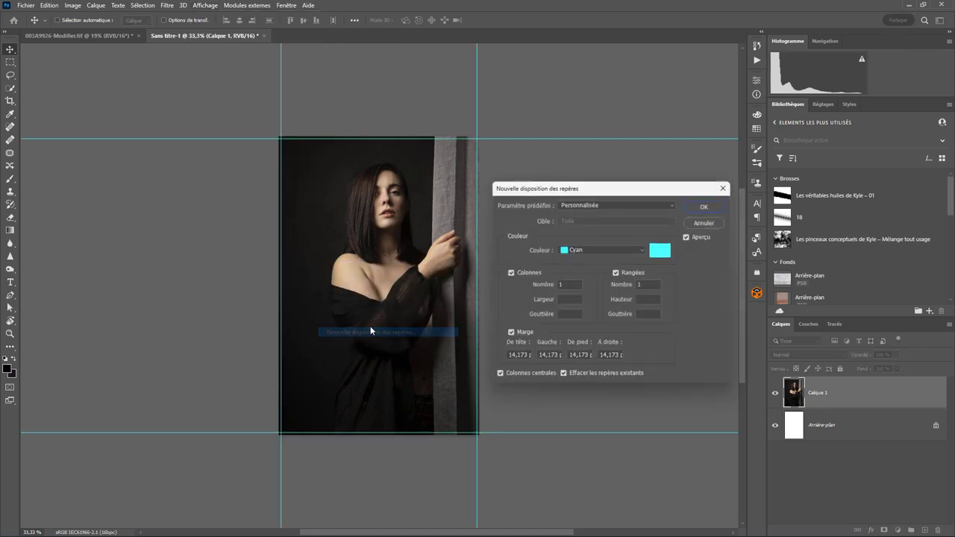
left_click(577, 199)
left_click(580, 230)
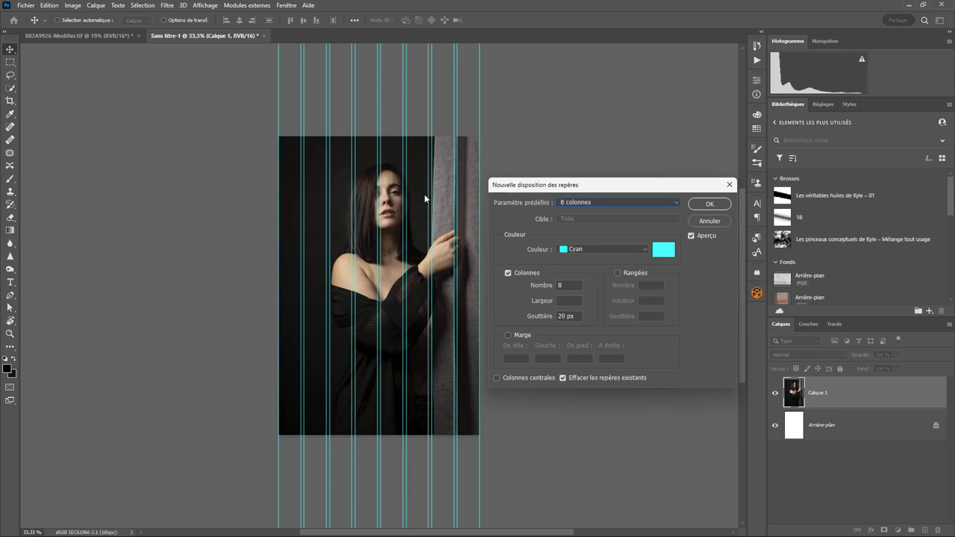
double_click(558, 285)
type("1")
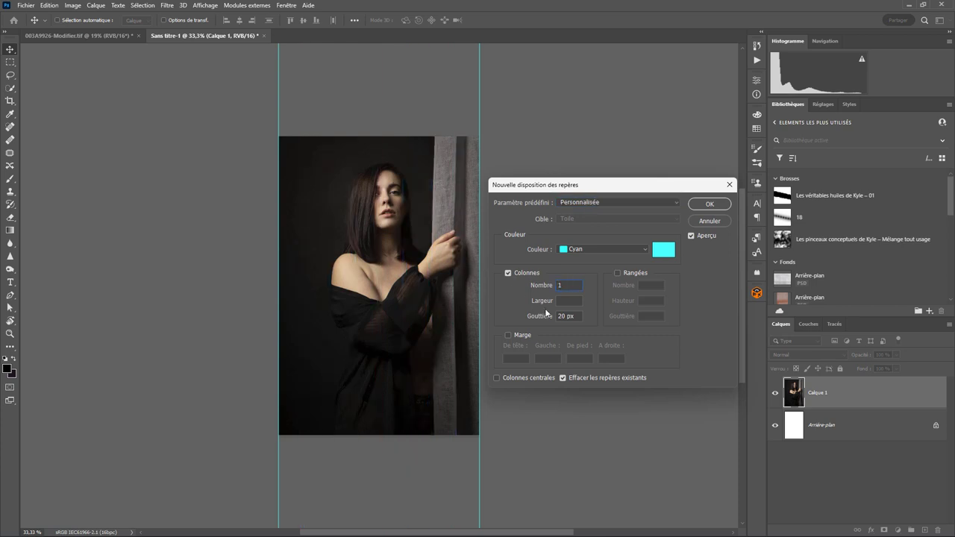
left_click(631, 274)
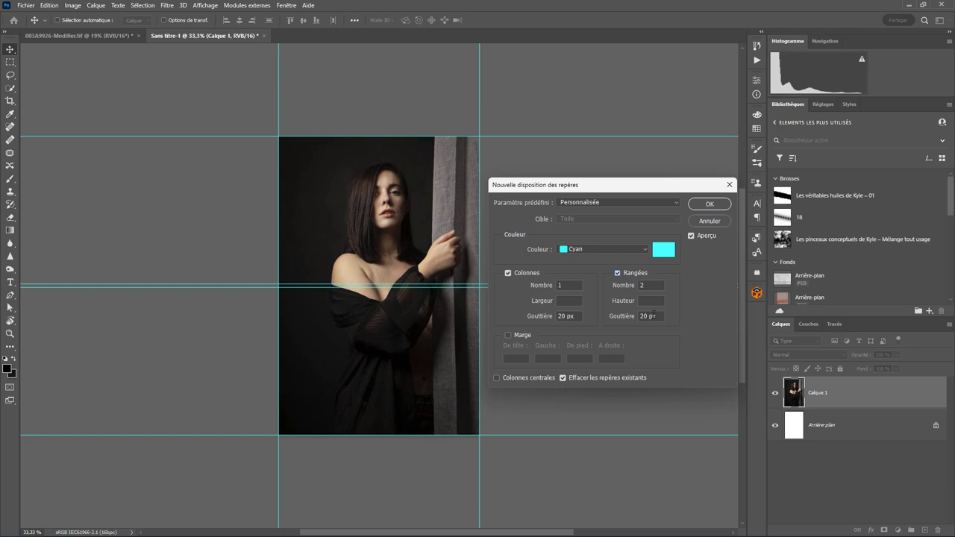
left_click(620, 316)
type("100")
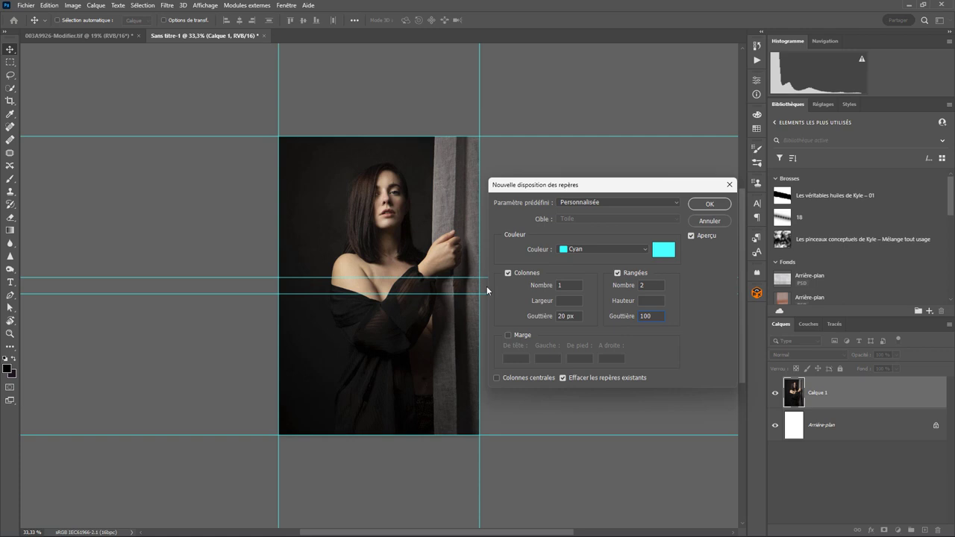
left_click(607, 288)
type("1")
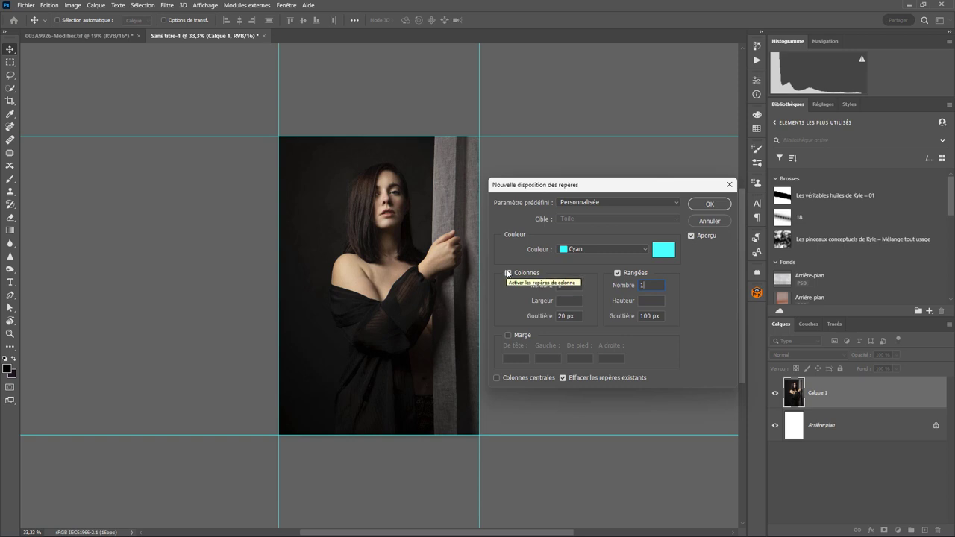
Step: Enable columns and 1,2 mm margins on all four sides, and apply the guide layout
left_click(508, 273)
left_click(514, 334)
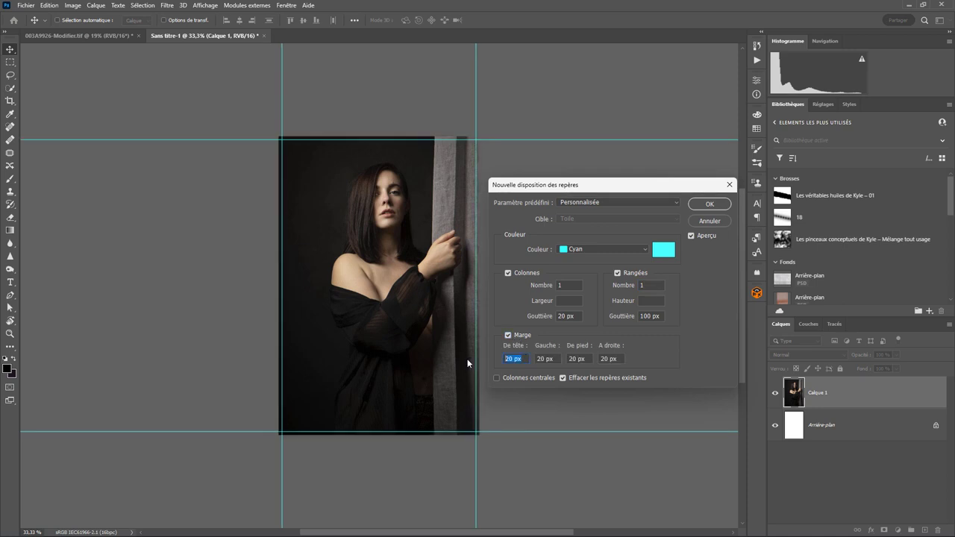
type("1,2 mm")
key("Tab")
type("1,2 mm")
key("Tab")
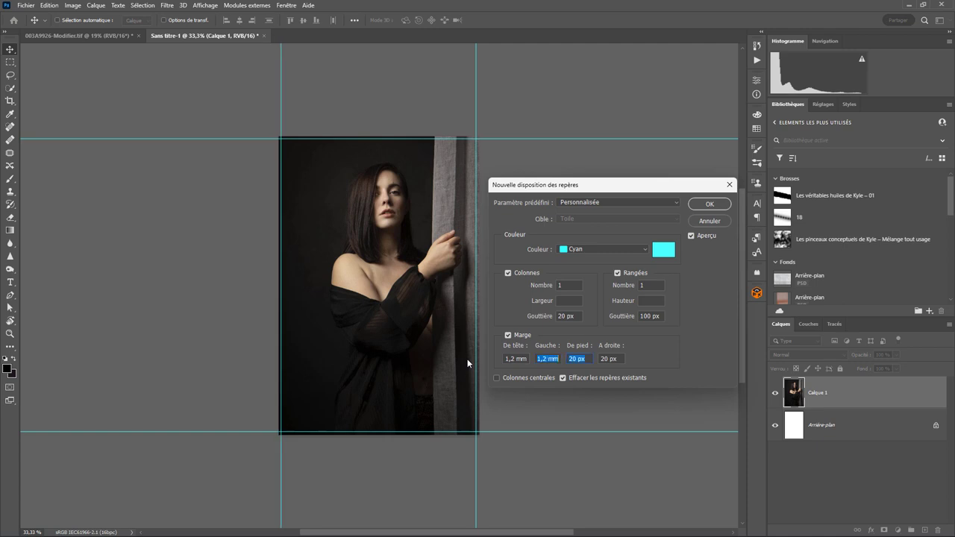
type("1,2 mm")
key("Tab")
type("1,2mm")
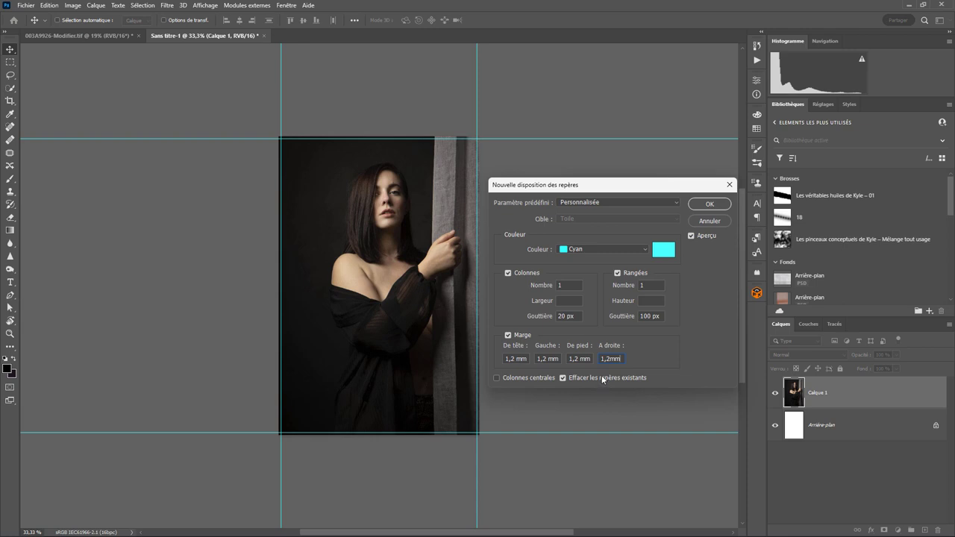
left_click(710, 205)
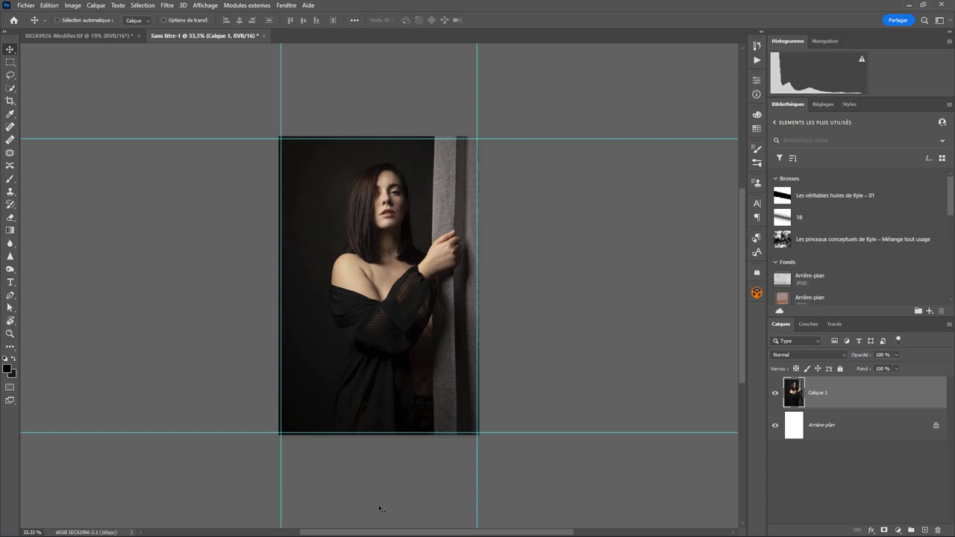
Step: Select the Arrière-plan layer and enlarge the canvas by 2 cm in width and height
left_click(850, 431)
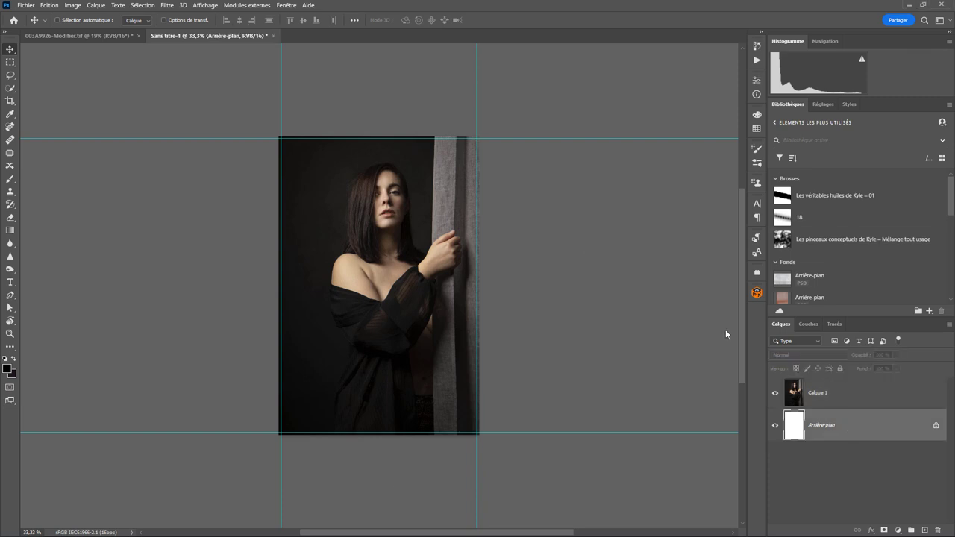
left_click(75, 7)
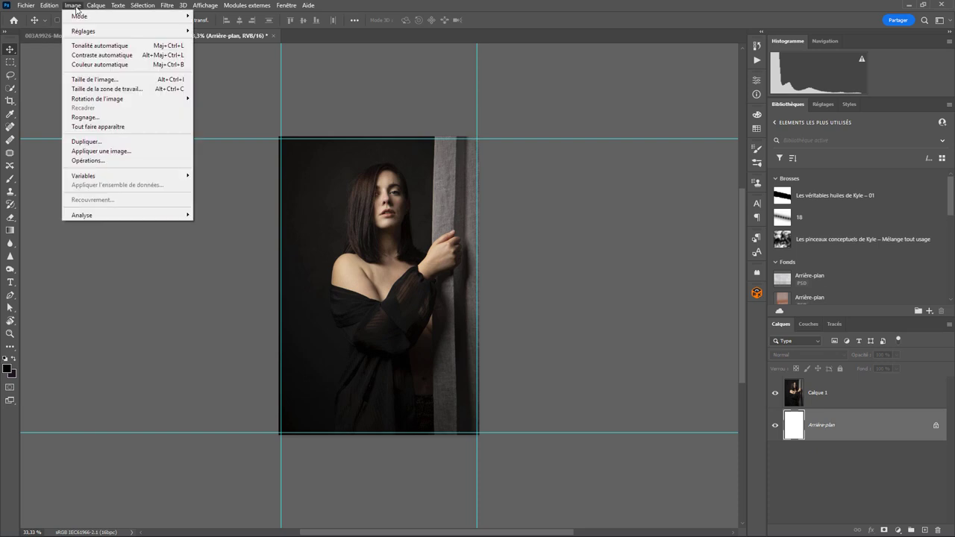
left_click(125, 89)
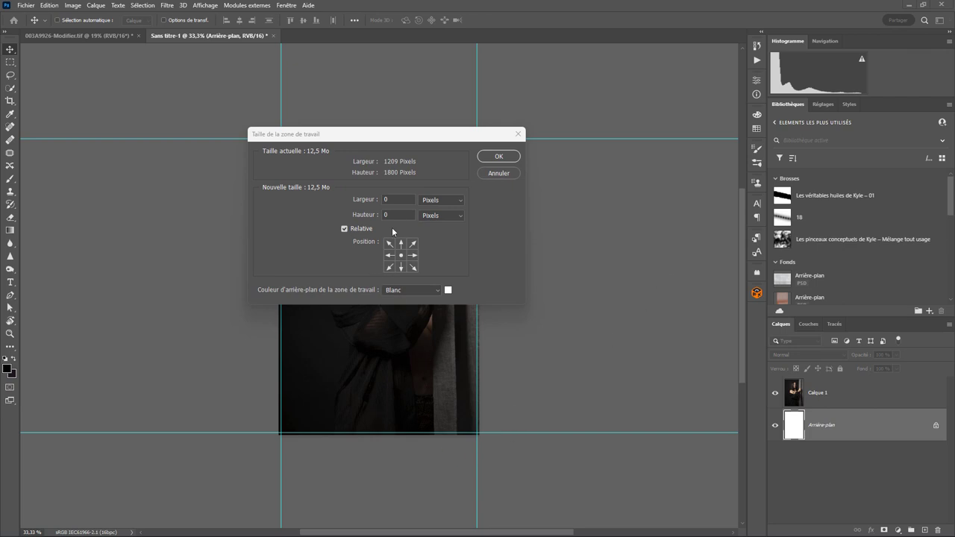
left_click(431, 200)
left_click(431, 233)
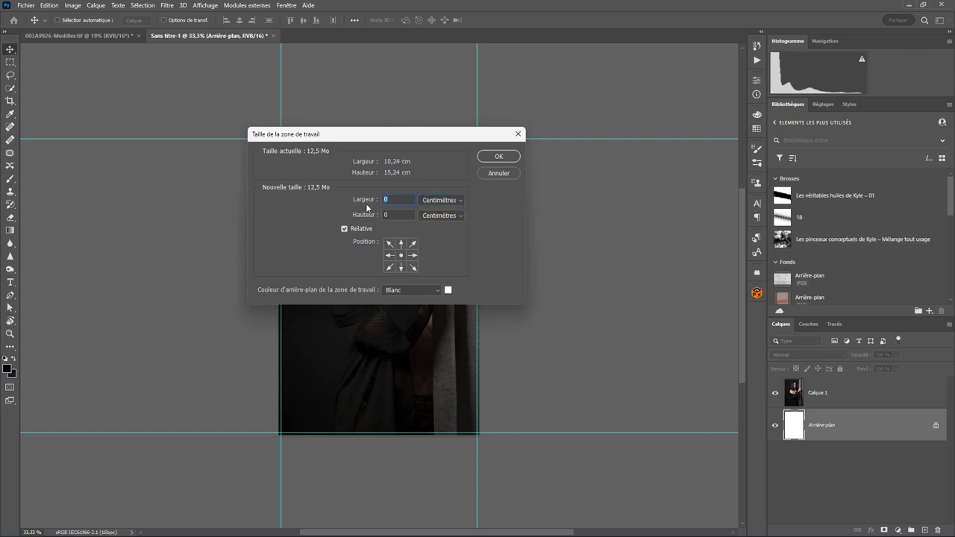
type("2")
key("Tab")
type("2")
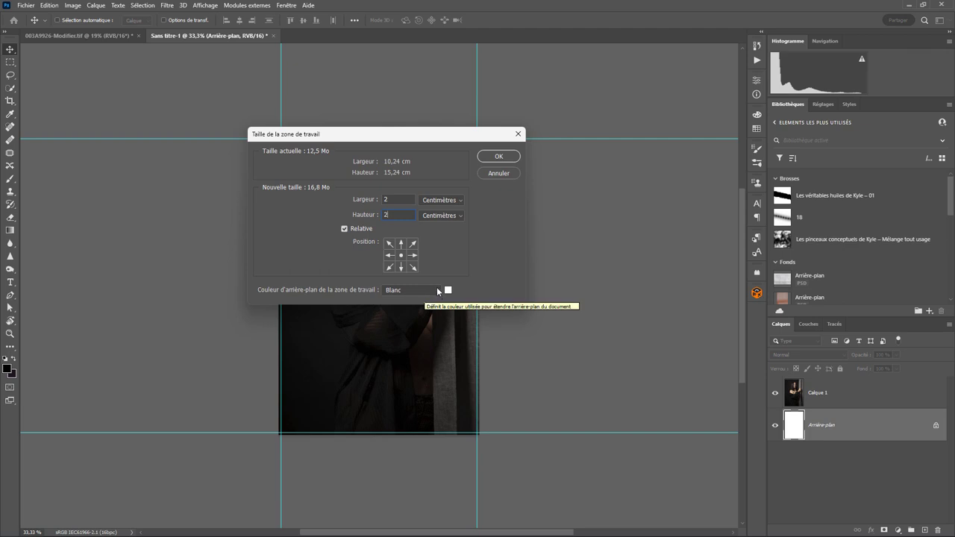
left_click(499, 157)
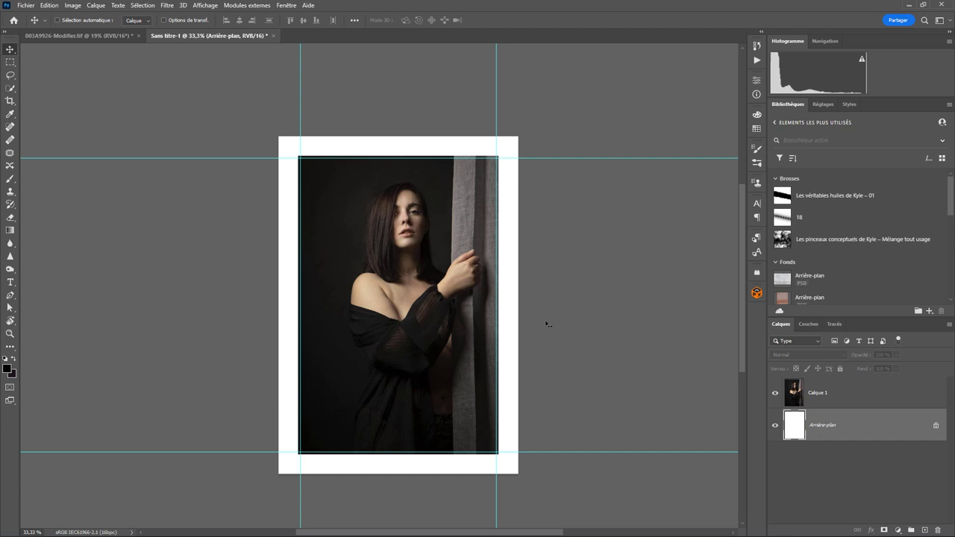
Step: On a new layer, marquee the top-left corner square and stroke it 4 px black, centred
left_click(924, 529)
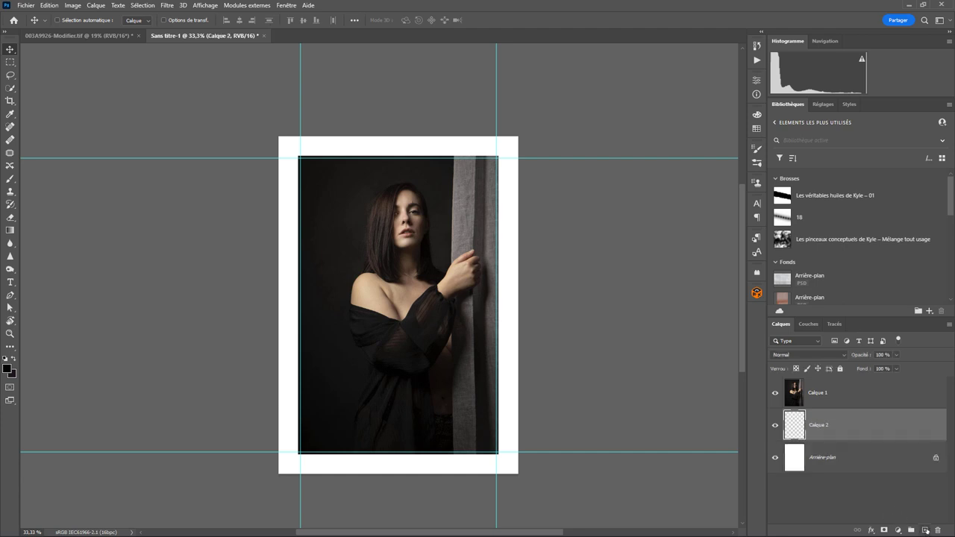
left_click(11, 62)
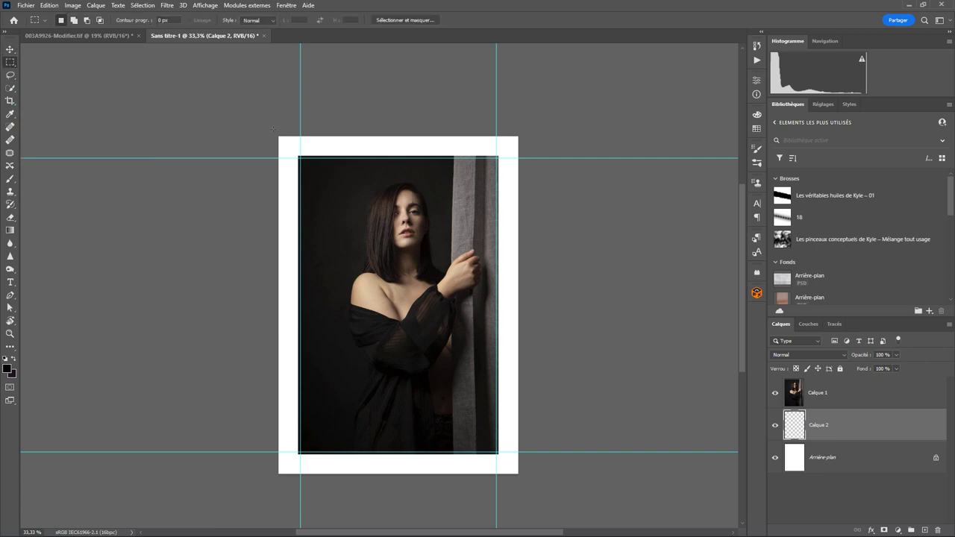
left_click_drag(278, 136, 299, 157)
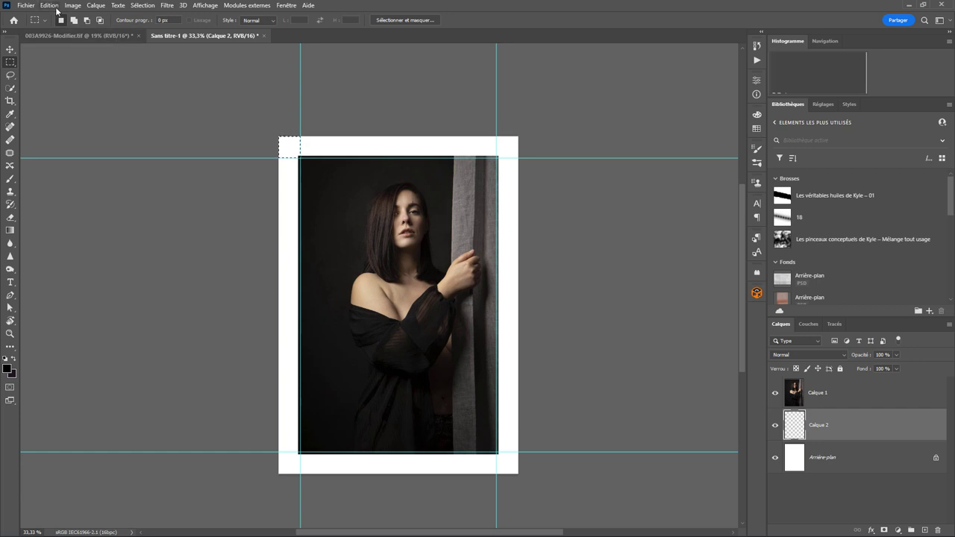
left_click(54, 9)
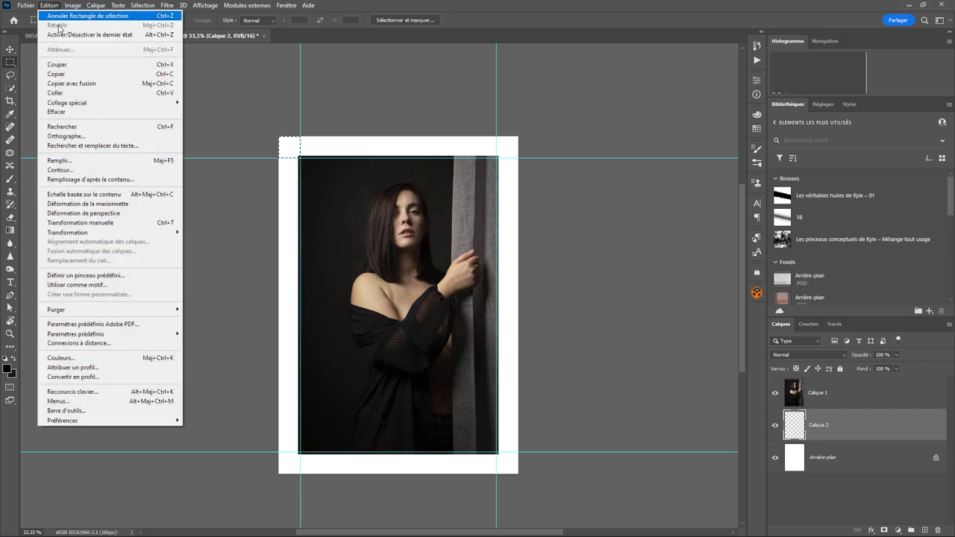
left_click(88, 170)
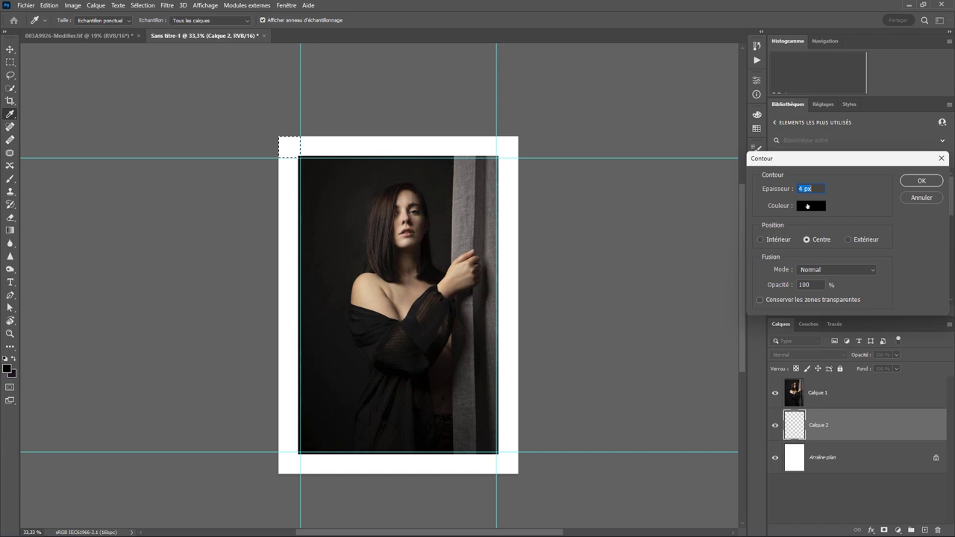
left_click(922, 181)
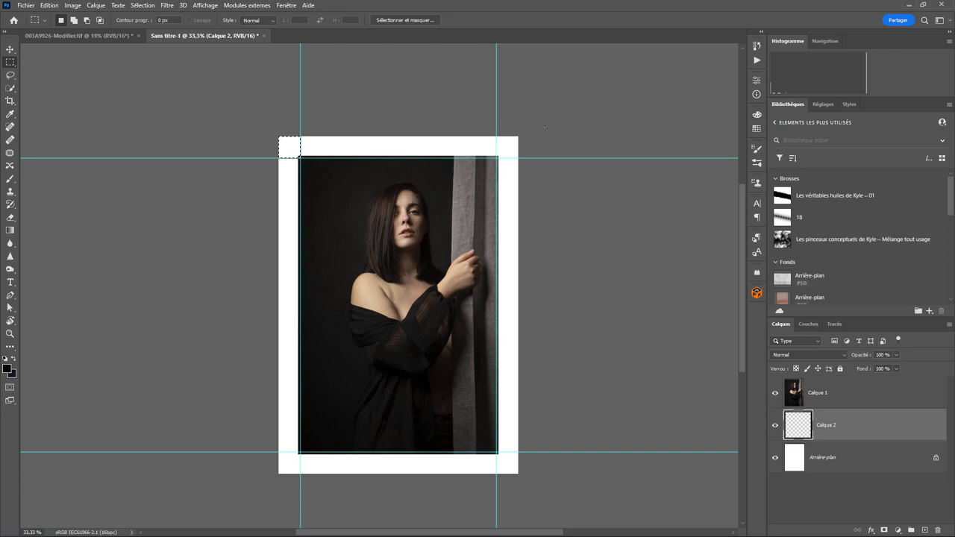
Step: Select the top-right corner square and give it the 4 px black stroke
left_click_drag(524, 132, 496, 157)
left_click(49, 9)
left_click(96, 169)
left_click(928, 182)
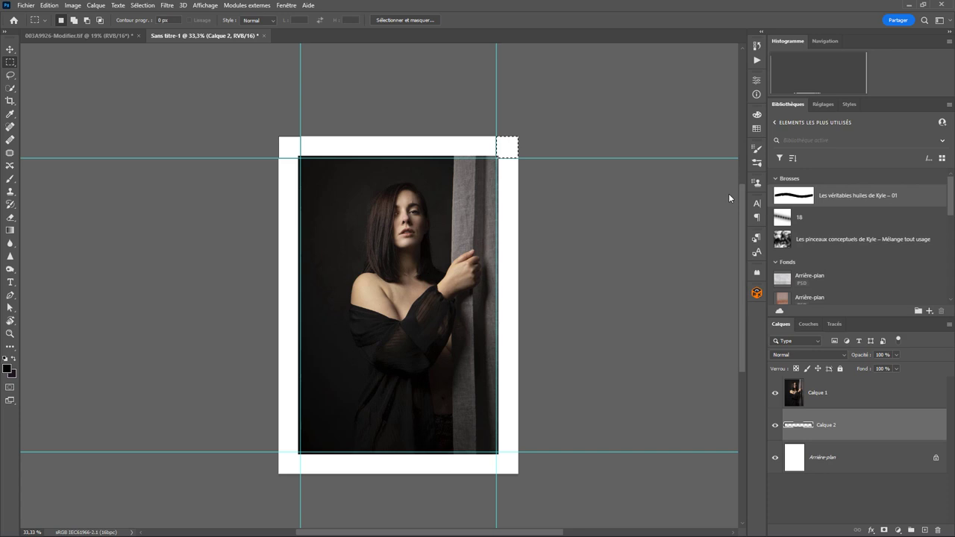
Step: Select both bottom corner squares together and stroke them 4 px black
left_click_drag(518, 473, 495, 453)
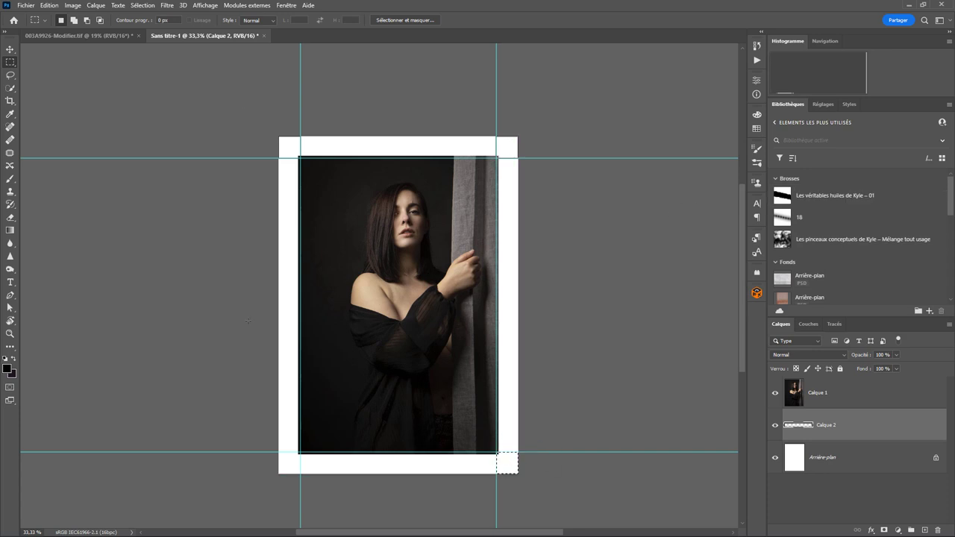
left_click(74, 20)
left_click_drag(279, 474, 300, 452)
left_click(48, 5)
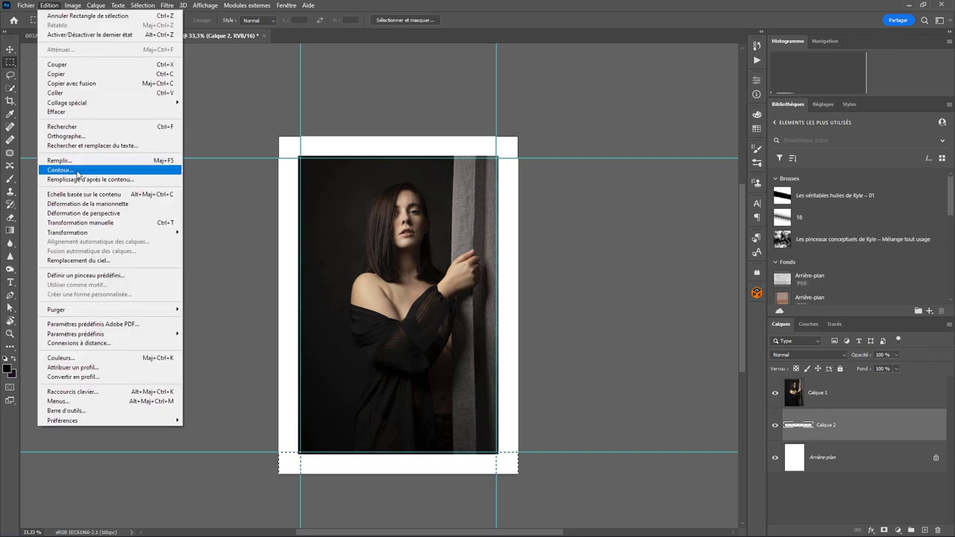
left_click(59, 170)
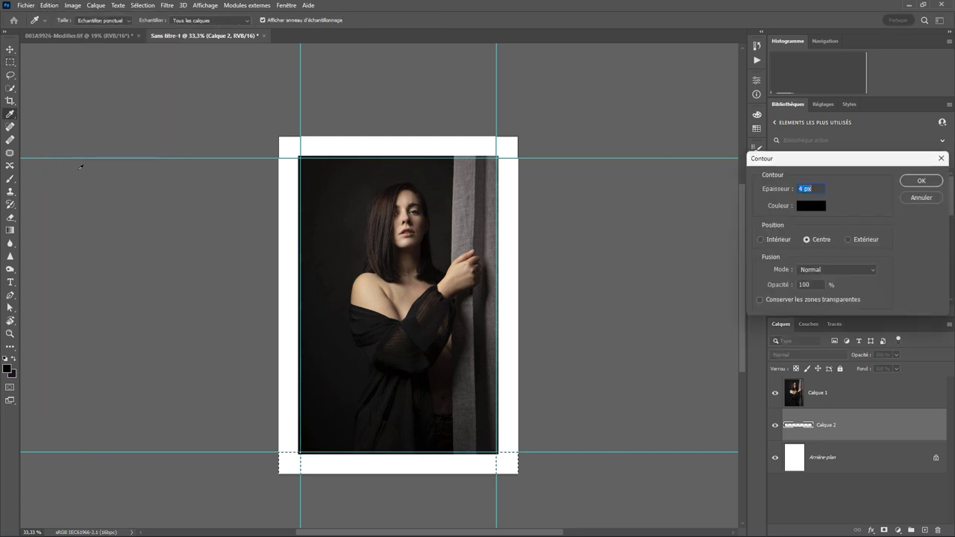
left_click(921, 180)
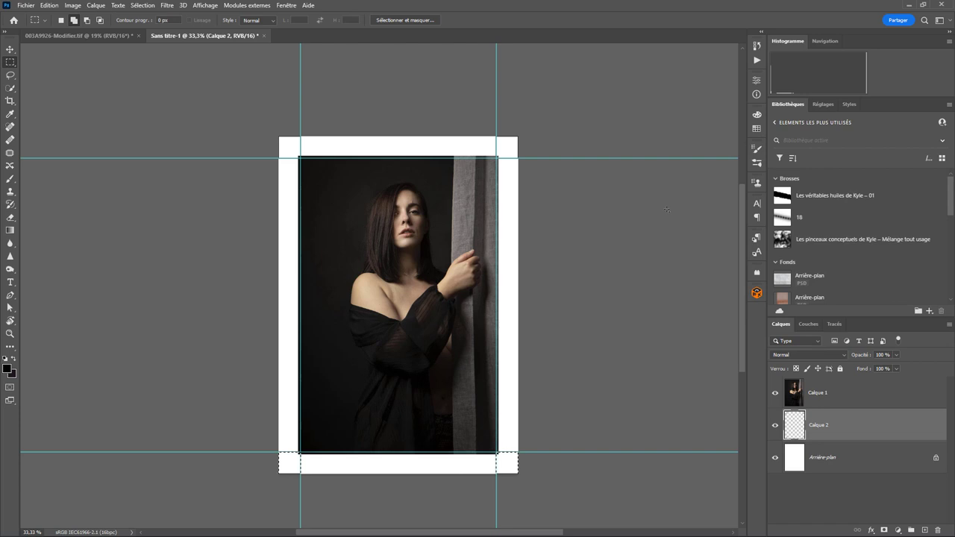
Step: Deselect with Ctrl+D and clear all guides using Effacer les repères
key("ctrl+d")
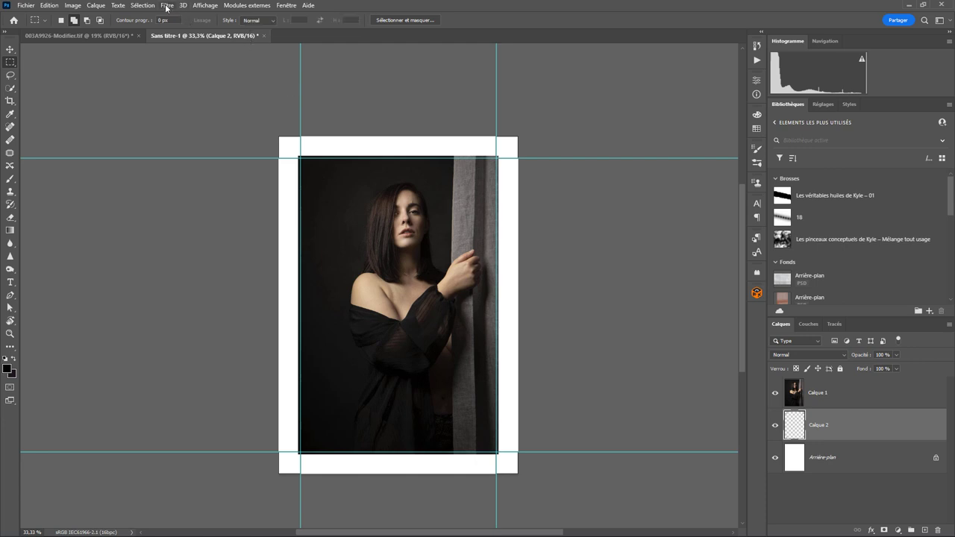
left_click(205, 5)
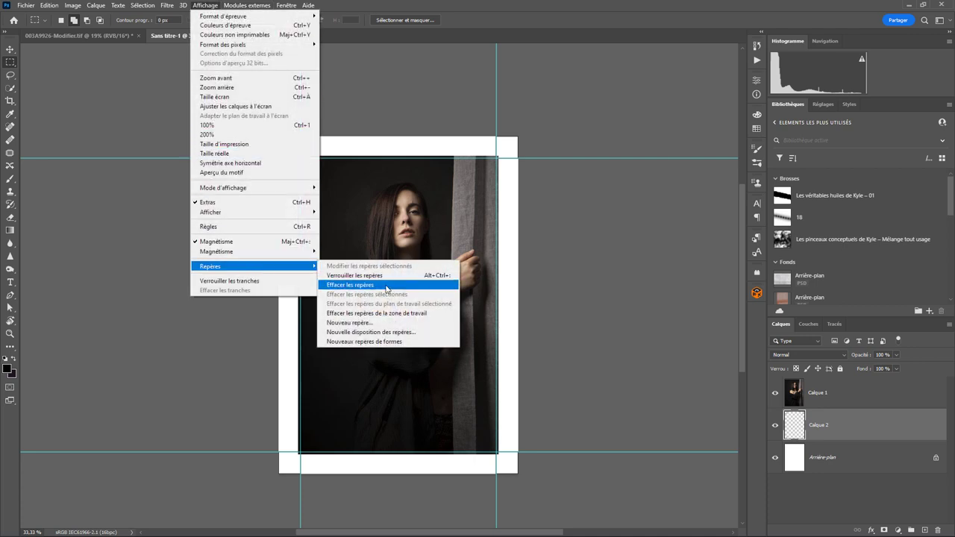
mouse_move(210, 266)
left_click(388, 285)
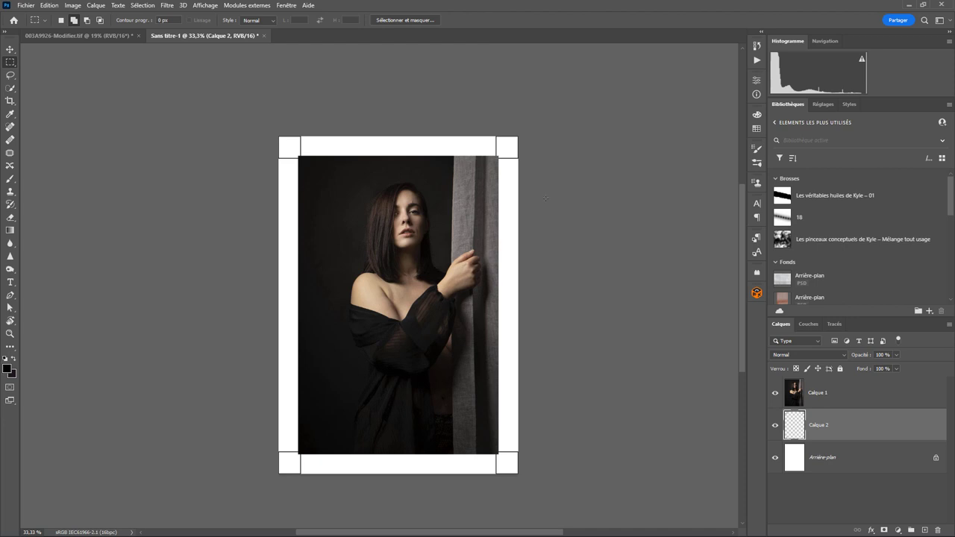
Step: Zoom to the top-right corner with guides shown, hide Calque 2, and add a new layer
key("ctrl+plus")
key("ctrl+plus")
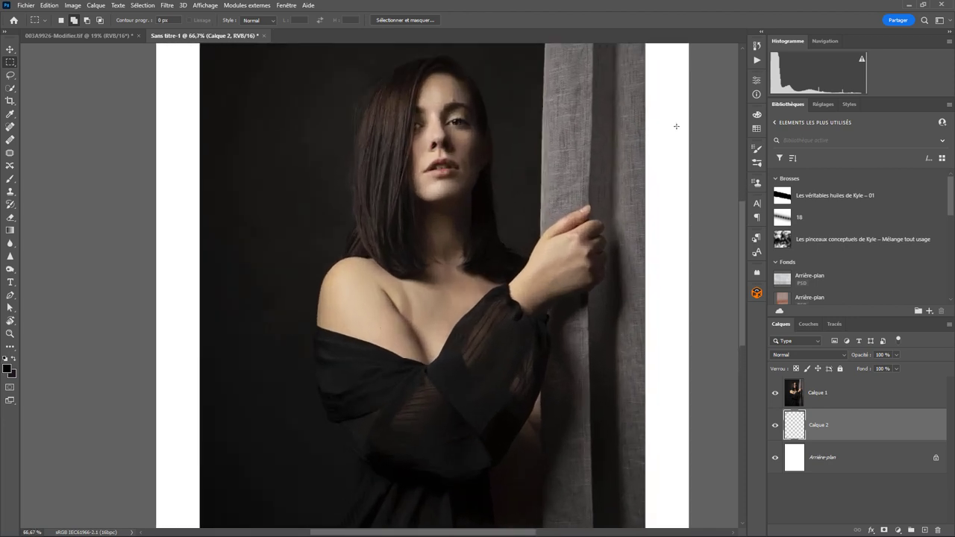
key("ctrl+plus")
left_click_drag(680, 109, 478, 356)
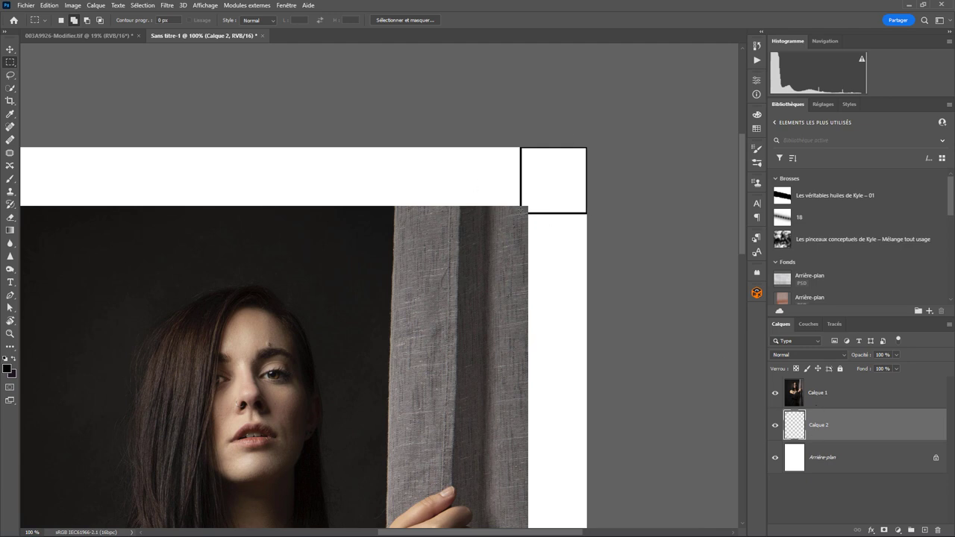
key("ctrl+semicolon")
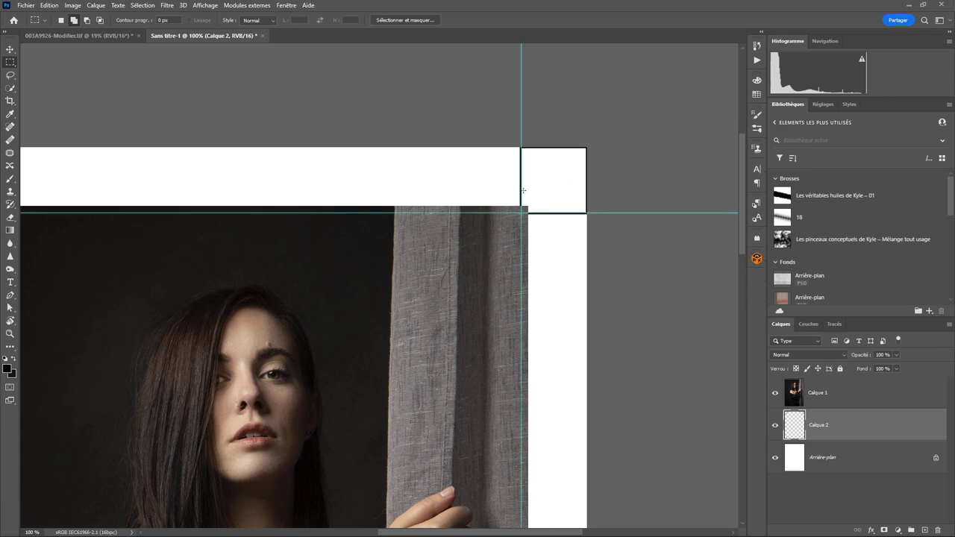
left_click(775, 425)
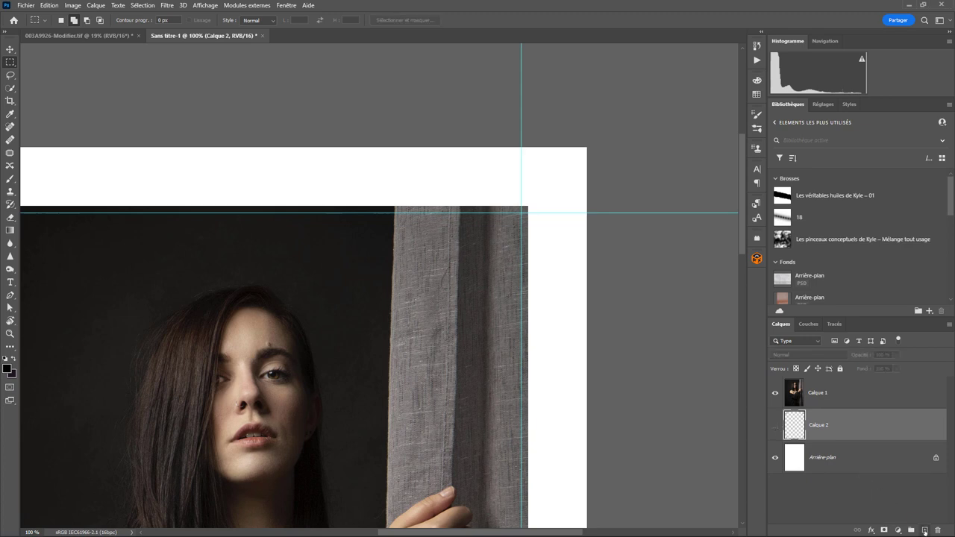
left_click(925, 530)
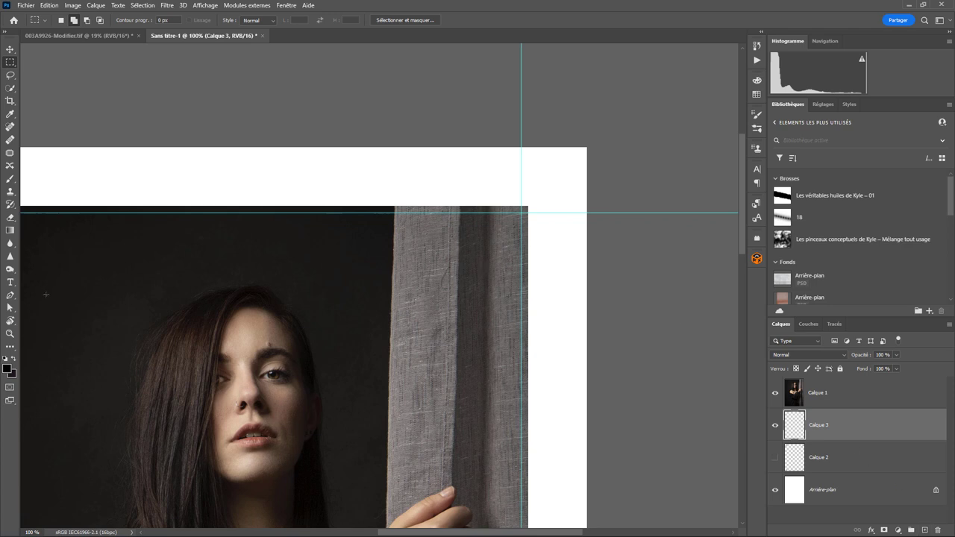
Step: With the Line tool, draw vertical and horizontal crop marks at the photo's top-right corner
left_click(7, 348)
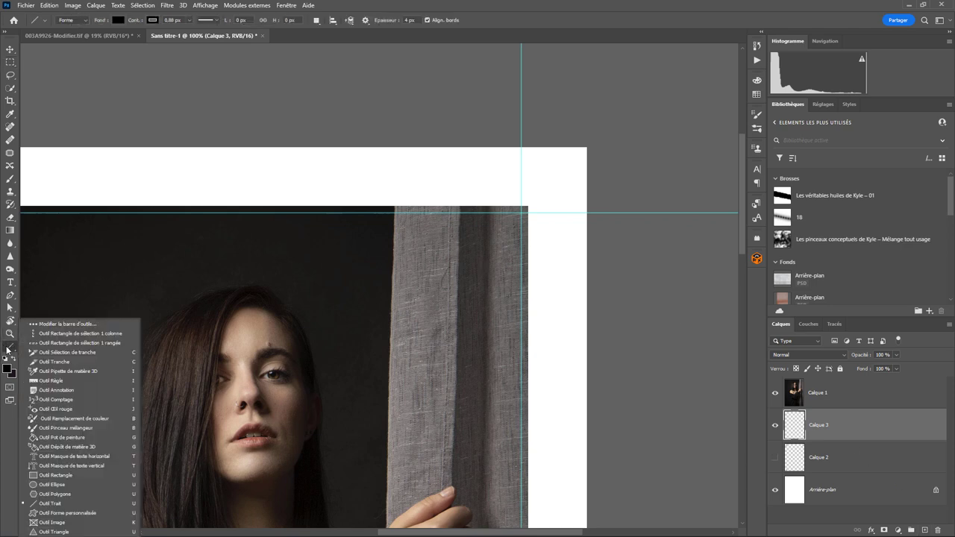
left_click(57, 501)
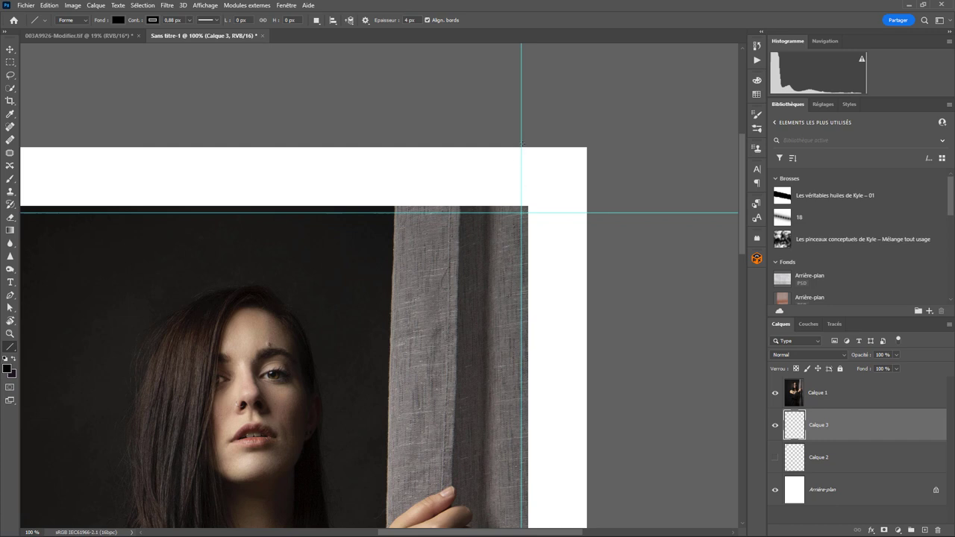
left_click_drag(521, 147, 522, 180)
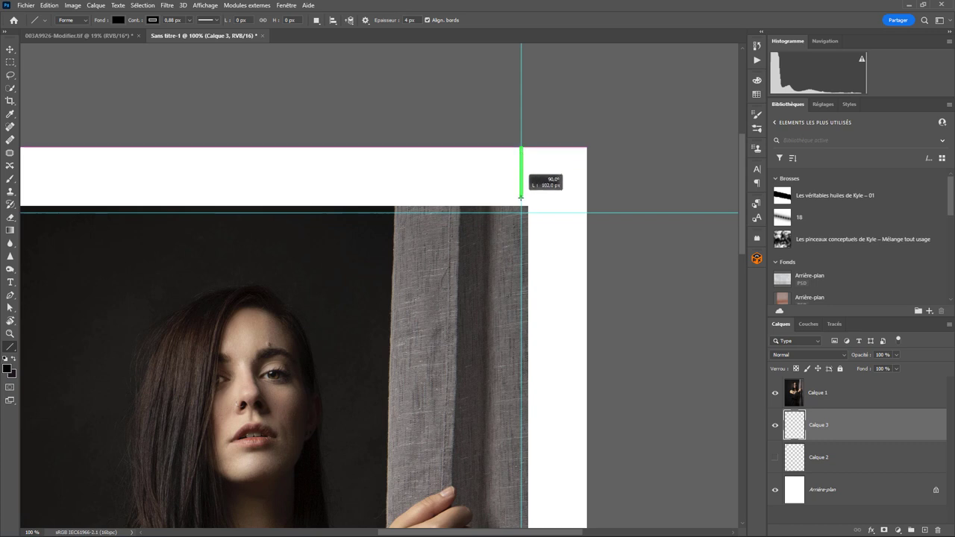
left_click_drag(522, 179, 521, 198)
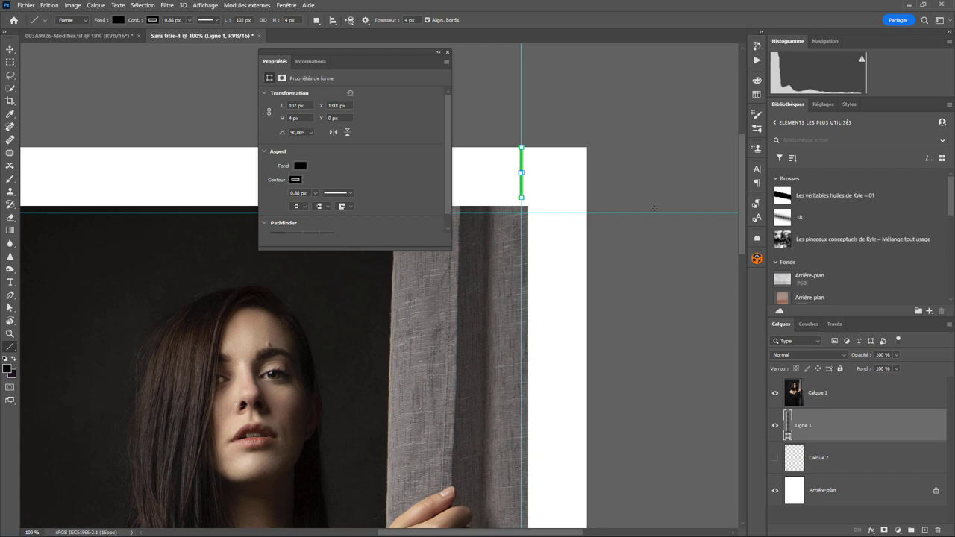
left_click_drag(586, 213, 536, 214)
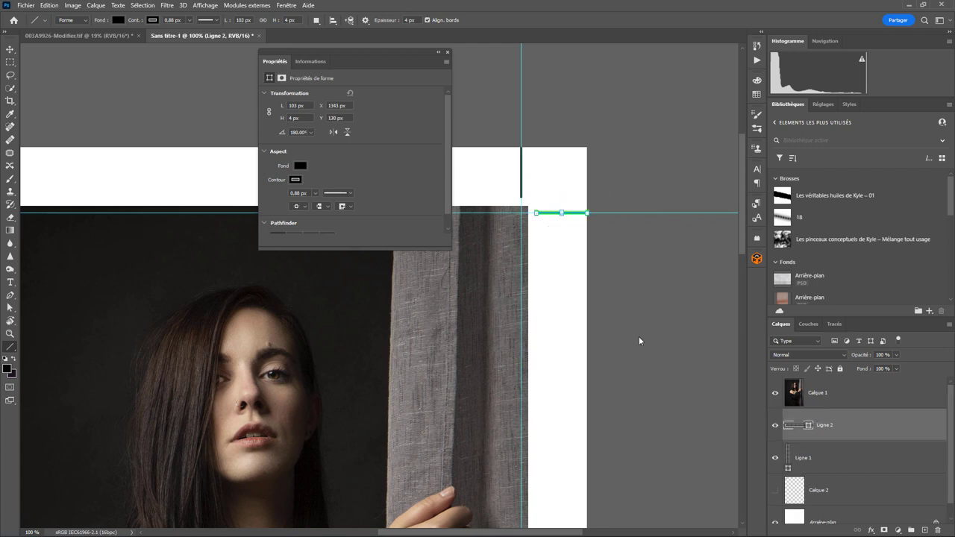
Step: Draw horizontal and vertical crop marks at the photo's bottom-right corner
scroll(658, 407, "down", 10)
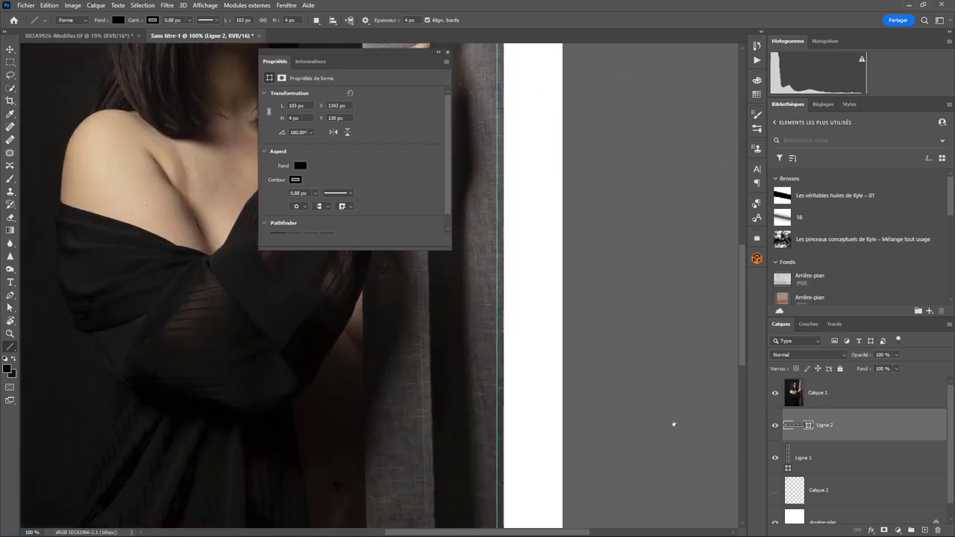
scroll(669, 420, "down", 10)
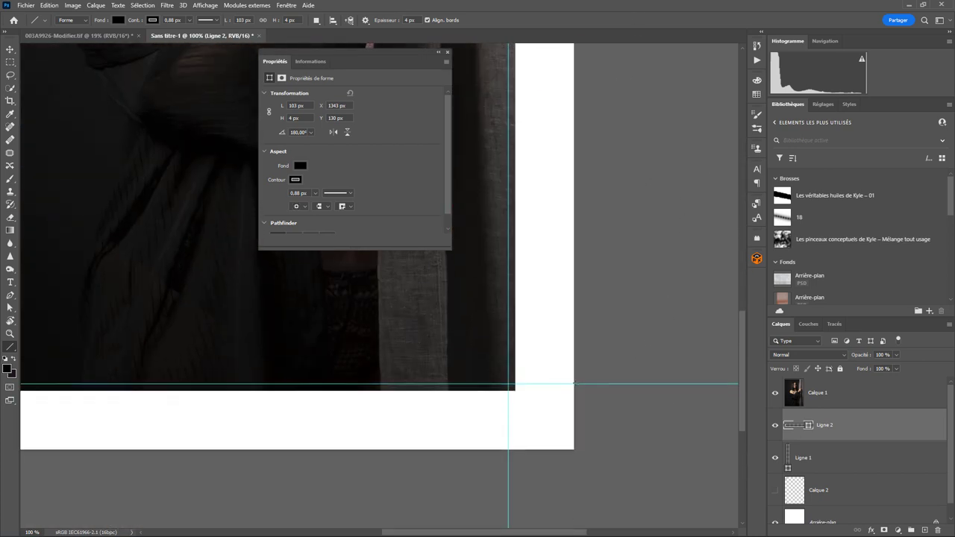
left_click_drag(573, 384, 523, 385)
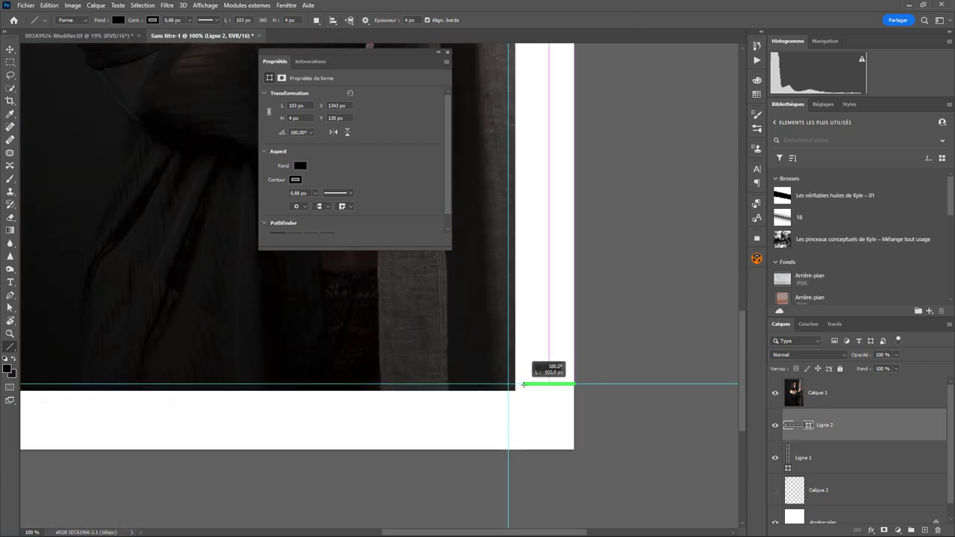
left_click_drag(510, 448, 508, 396)
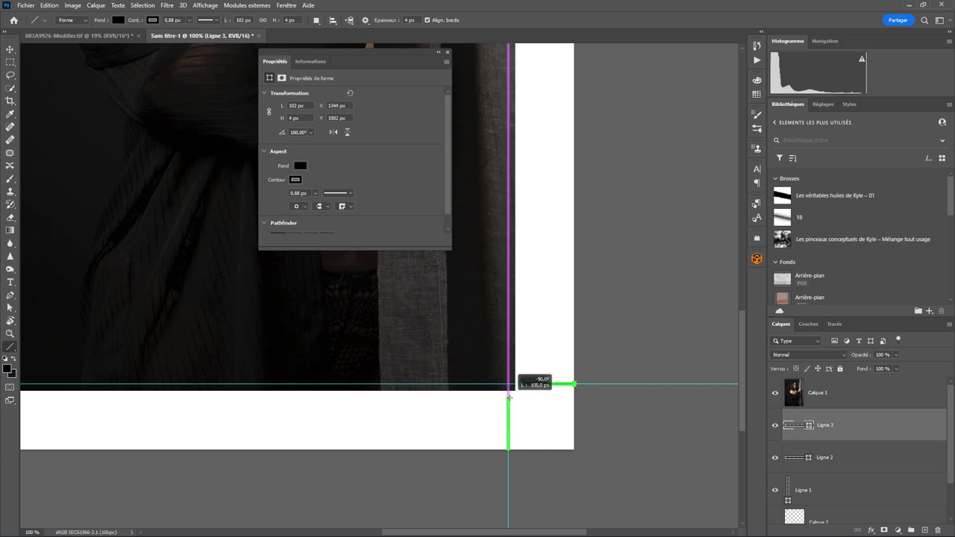
Step: Draw vertical and horizontal crop marks at the photo's bottom-left corner
scroll(306, 405, "left", 5)
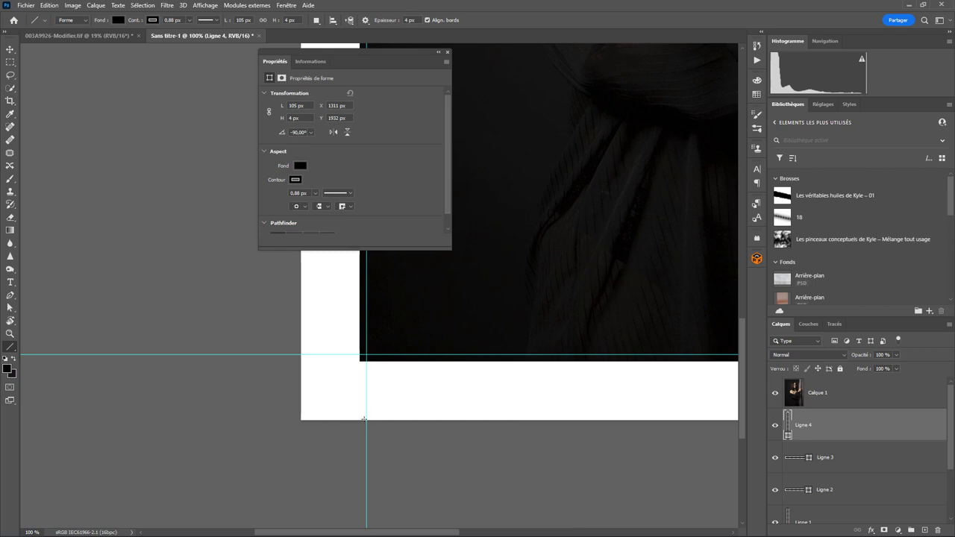
left_click_drag(366, 420, 366, 370)
left_click_drag(295, 354, 354, 355)
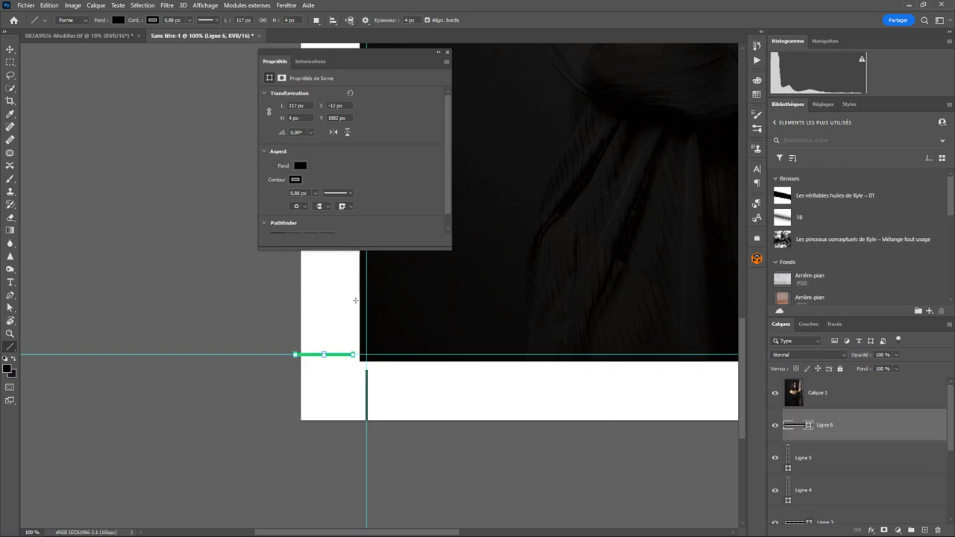
Step: Draw vertical and horizontal crop marks at the photo's top-left corner
scroll(355, 300, "up", 1)
scroll(348, 399, "up", 4)
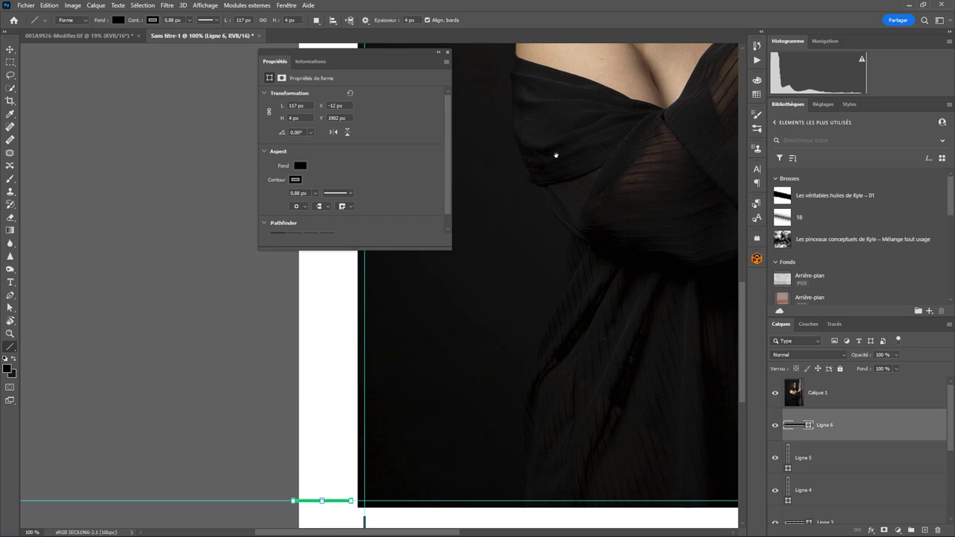
scroll(555, 155, "up", 10)
scroll(527, 473, "up", 2)
scroll(592, 264, "up", 5)
scroll(592, 264, "left", 4)
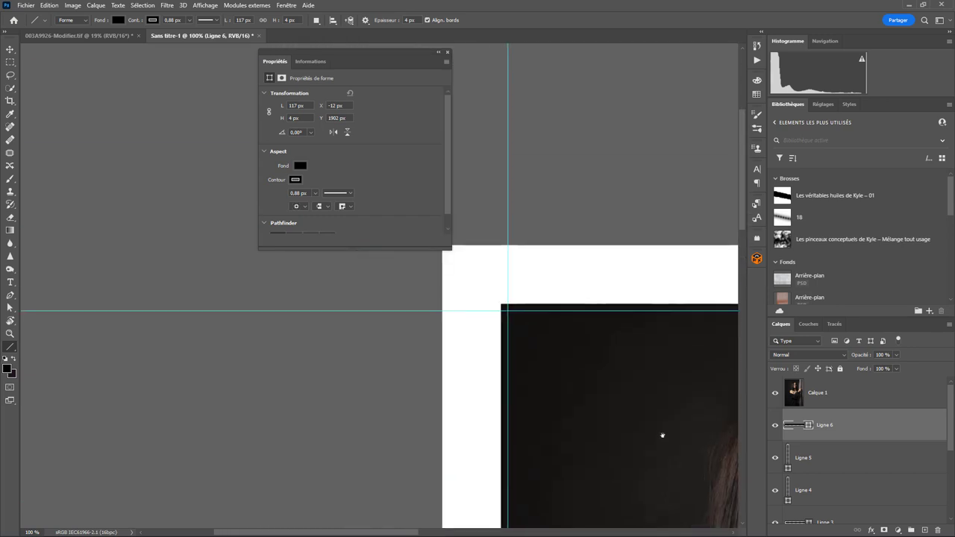
scroll(662, 435, "right", 3)
scroll(428, 495, "up", 1)
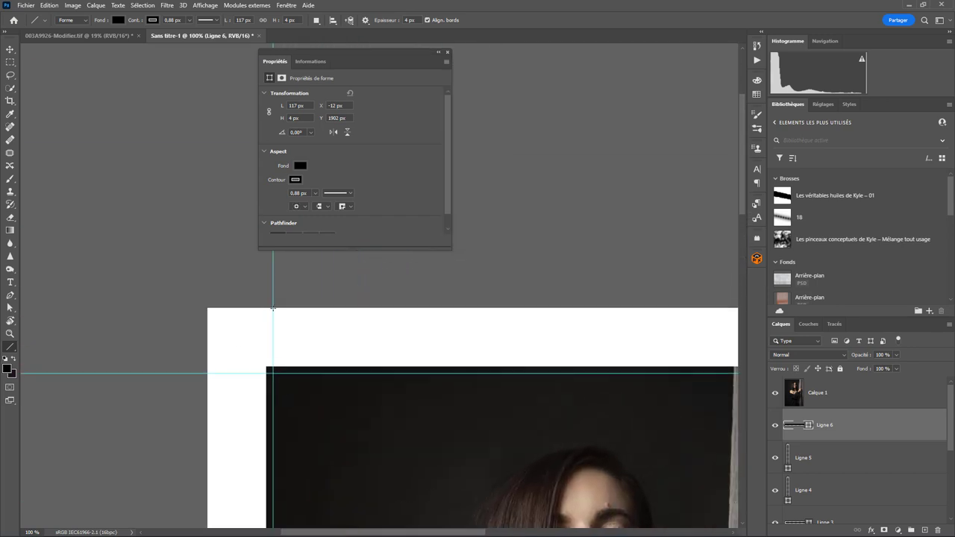
left_click_drag(273, 308, 273, 357)
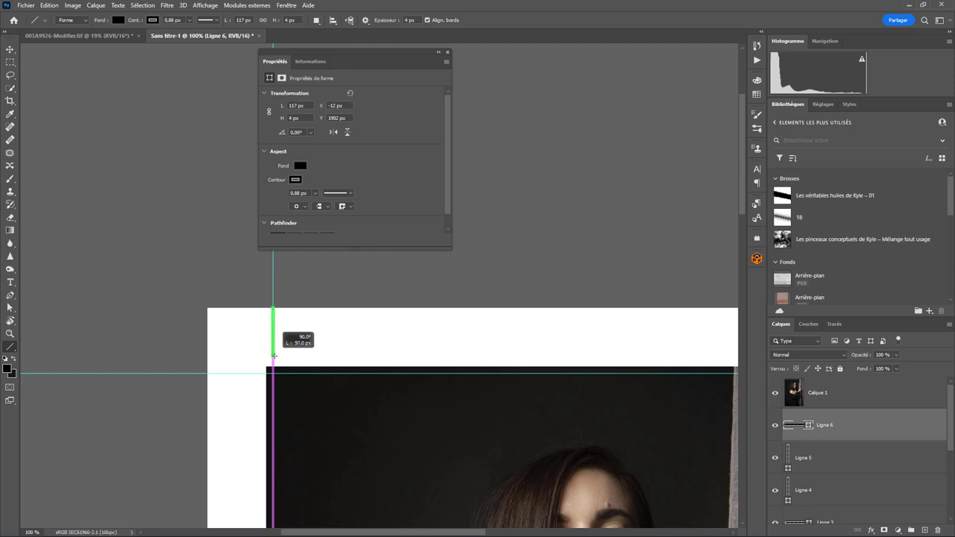
left_click_drag(207, 373, 252, 373)
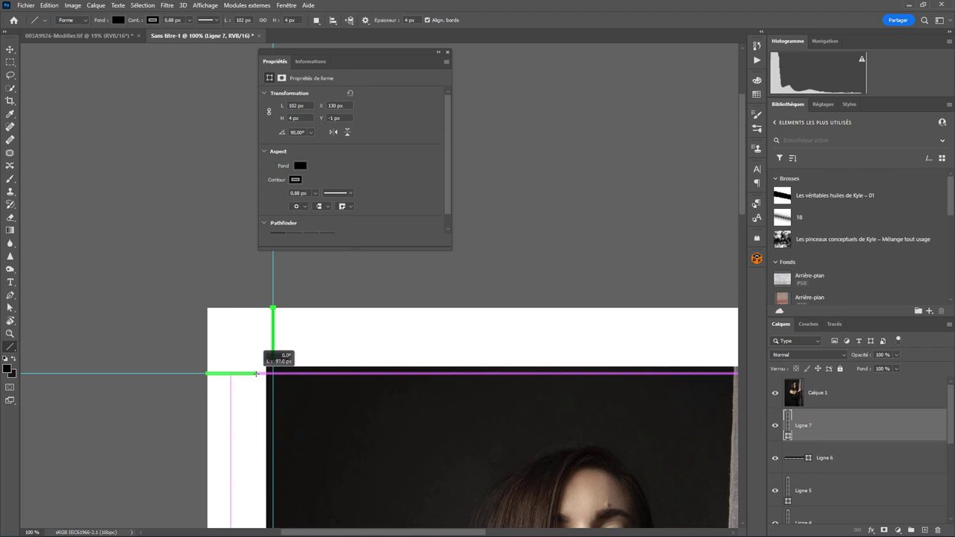
left_click_drag(252, 373, 260, 373)
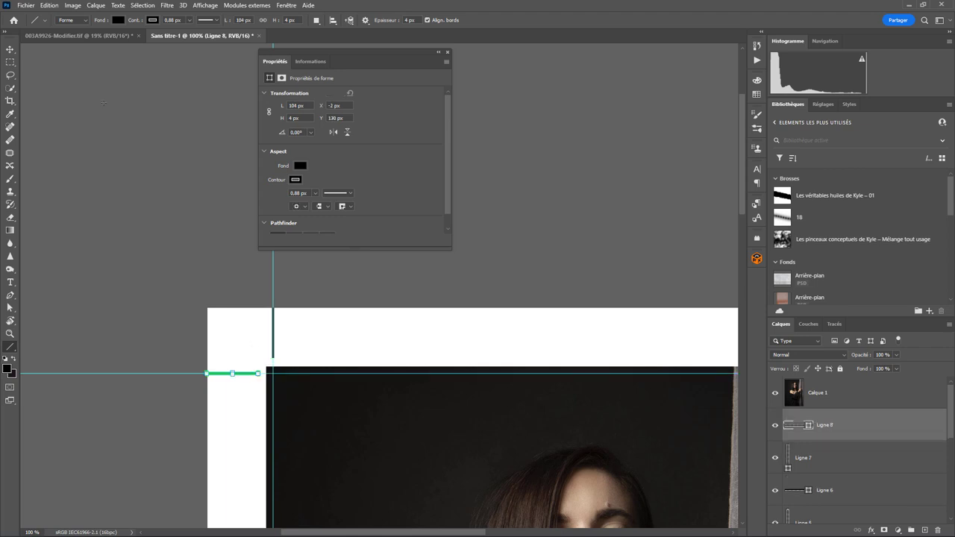
left_click(10, 61)
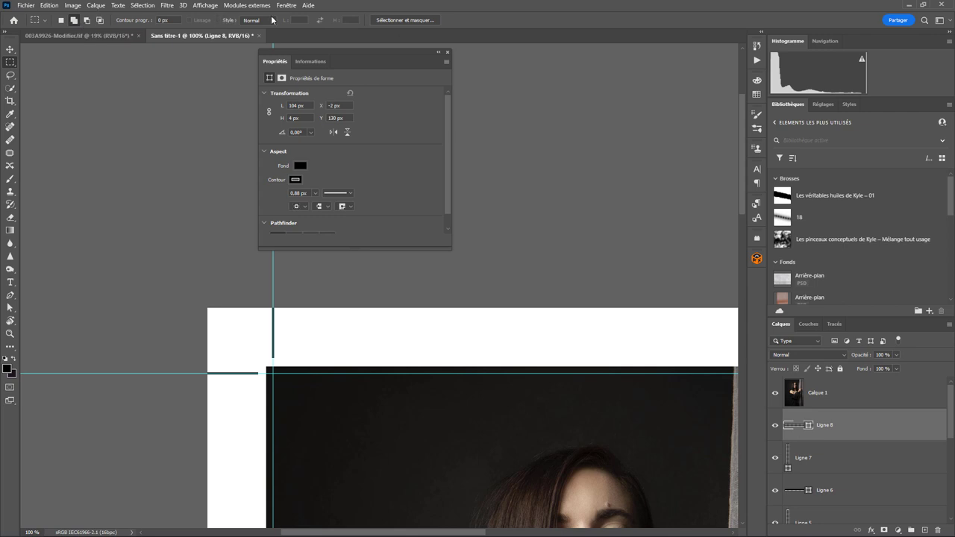
Step: Clear all guides from the page, leaving only the black corner crop marks around the photo
left_click(205, 5)
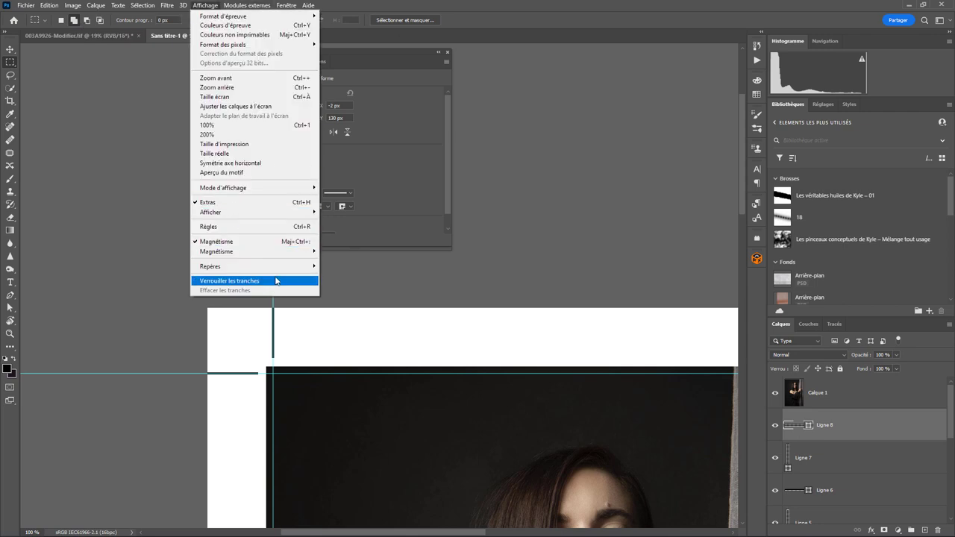
mouse_move(210, 266)
left_click(368, 285)
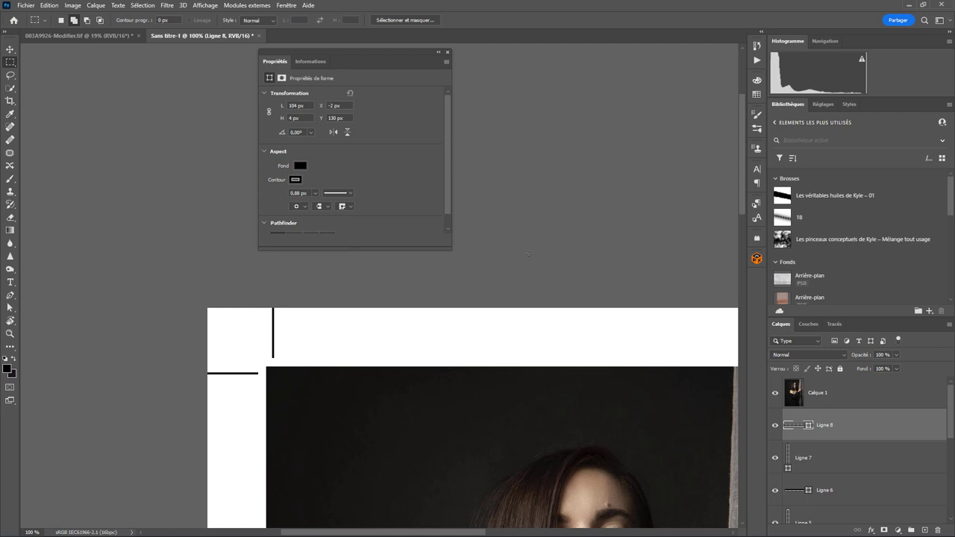
left_click(26, 5)
Step: Save as Photoshop PDF, replacing the Sans titre-1 name with 'Julie'
left_click(88, 124)
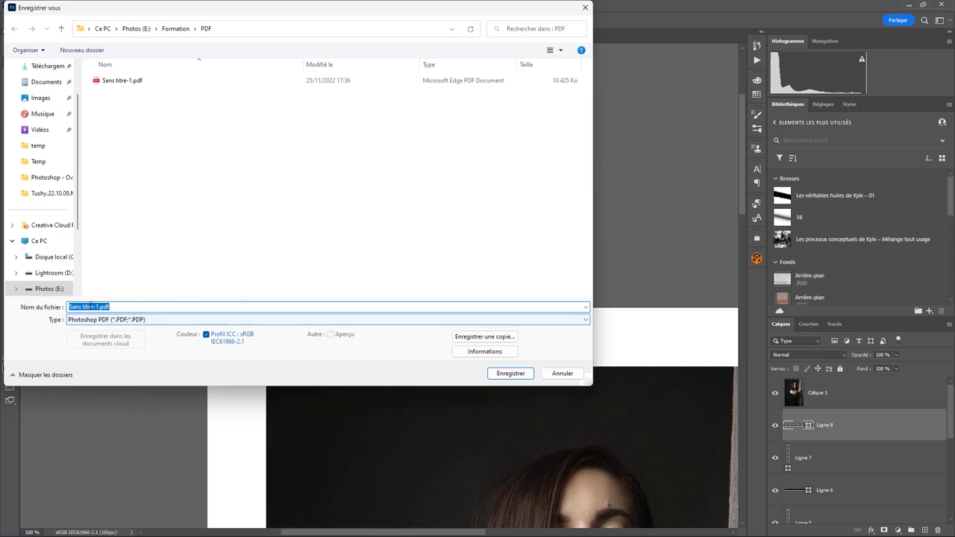
left_click_drag(100, 306, 67, 308)
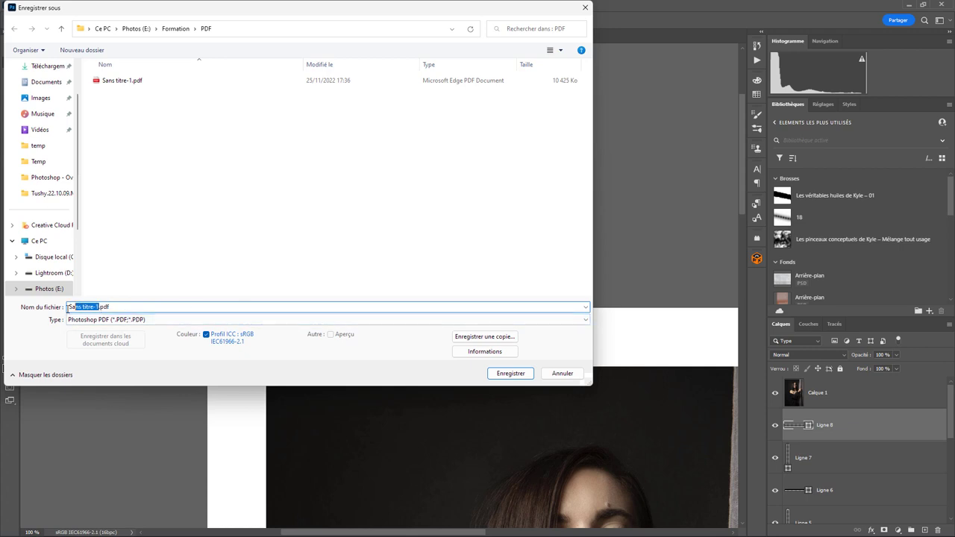
type("Julie")
Step: Confirm the PDF save with no standard, Acrobat 8 (PDF 1.7) compatibility, and Photoshop editing capabilities off
left_click(511, 374)
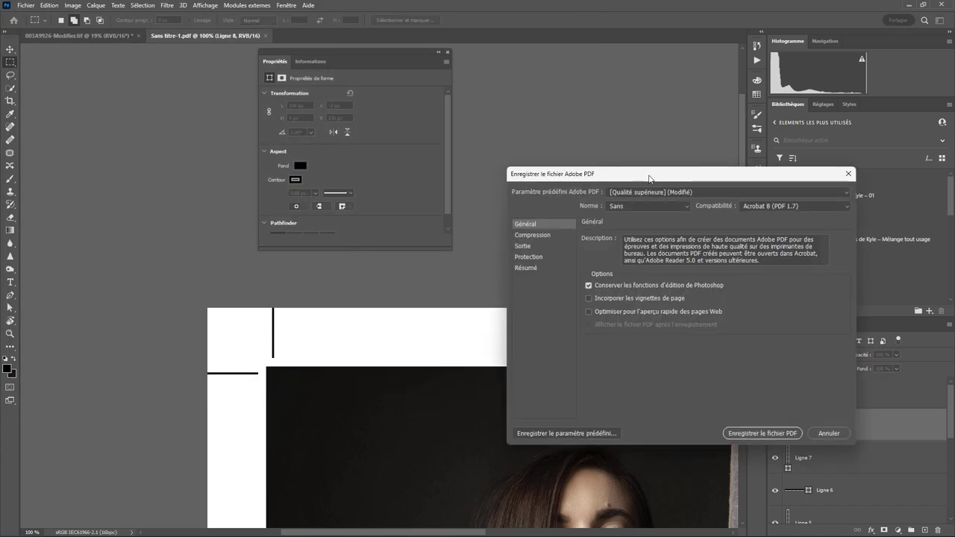
left_click_drag(653, 185, 627, 109)
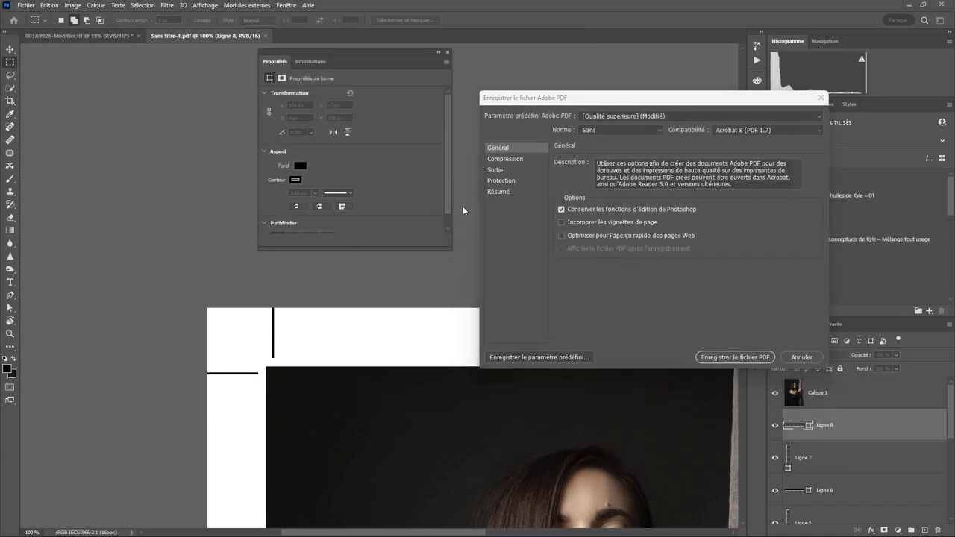
left_click(661, 130)
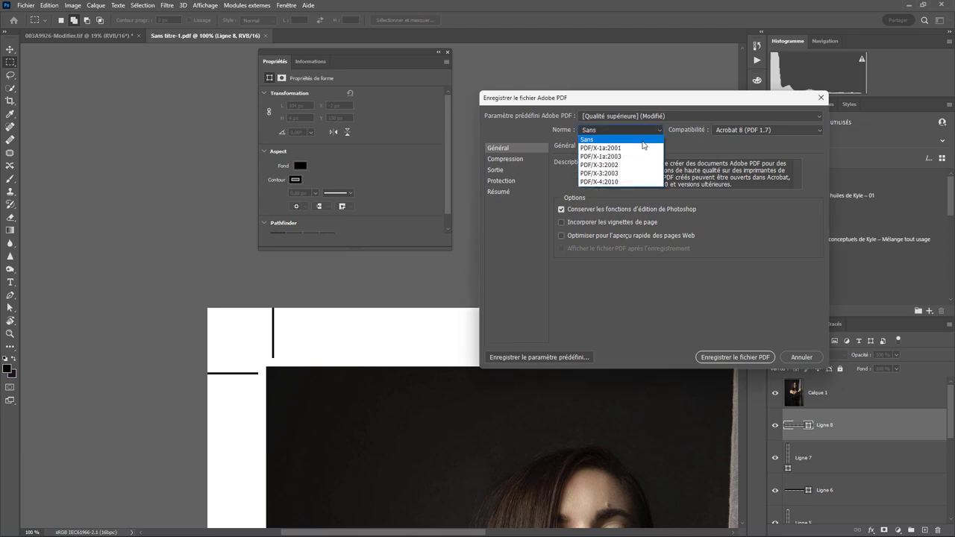
left_click(736, 130)
left_click(735, 128)
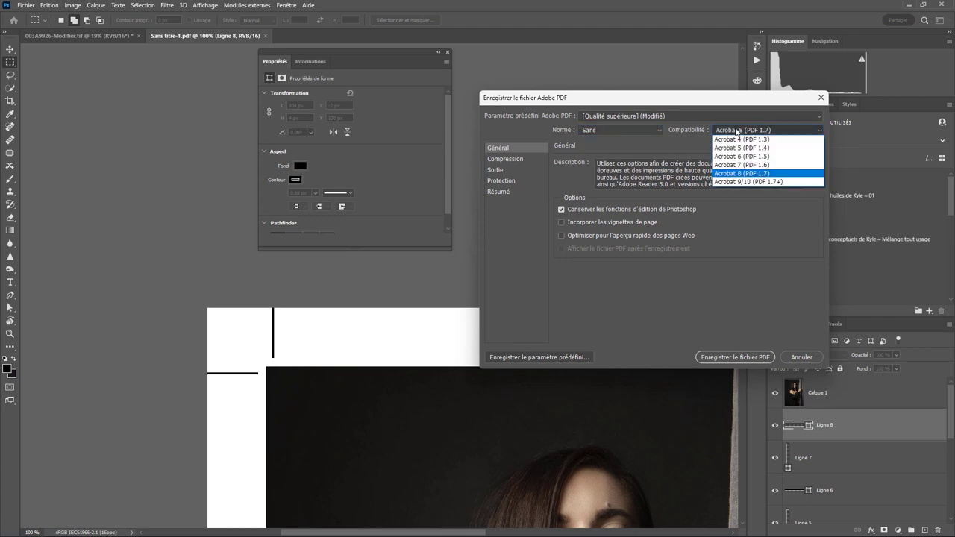
left_click(737, 131)
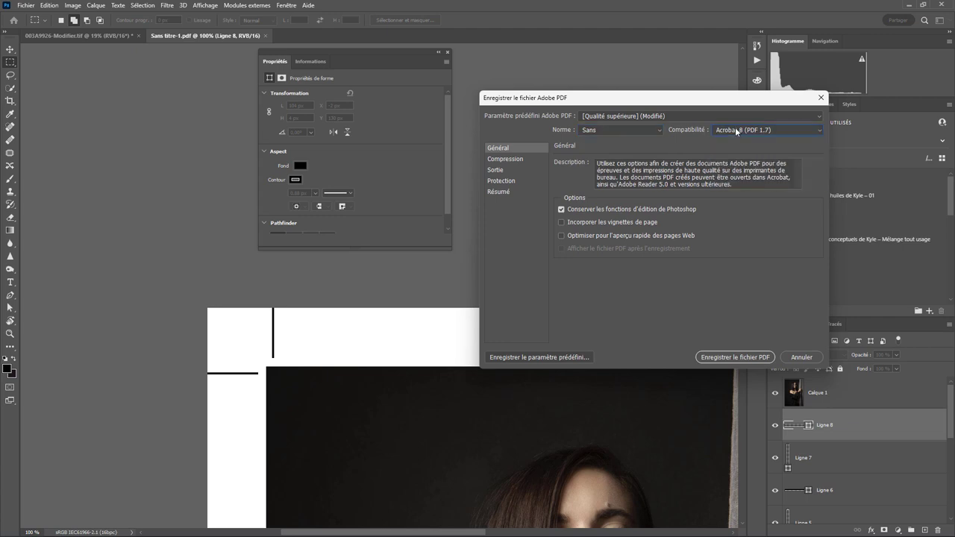
left_click(596, 211)
Step: Leave the [Qualité supérieure] preset unchanged and bring up the Compression settings
left_click(626, 116)
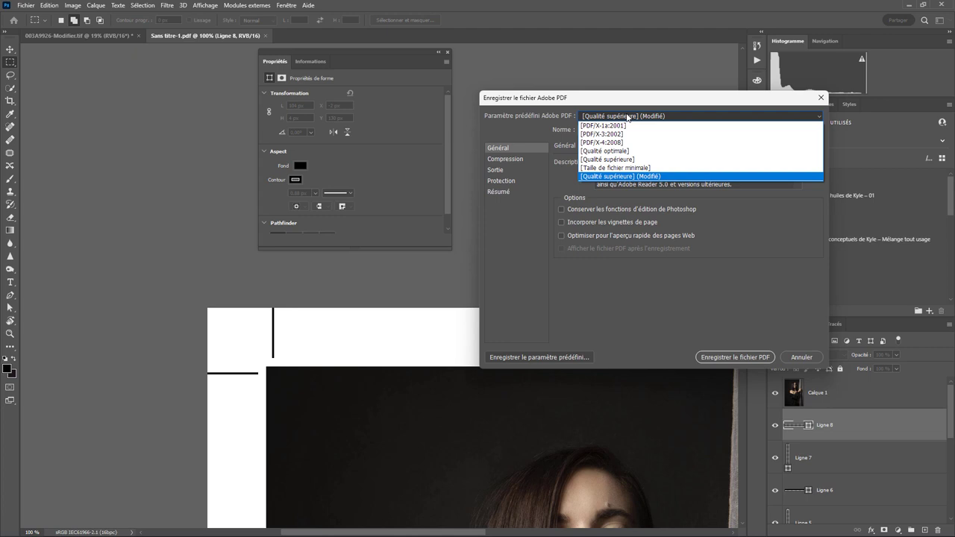
left_click(626, 116)
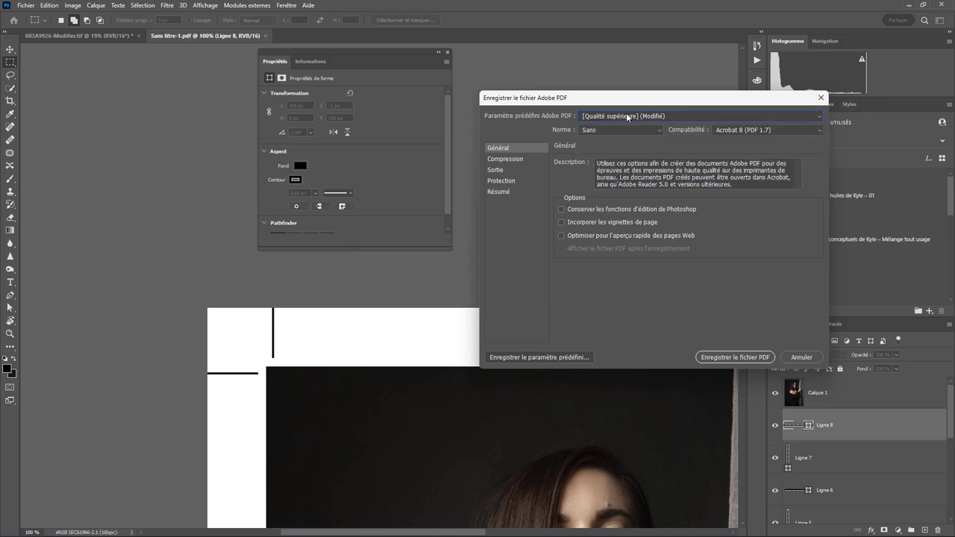
left_click(505, 159)
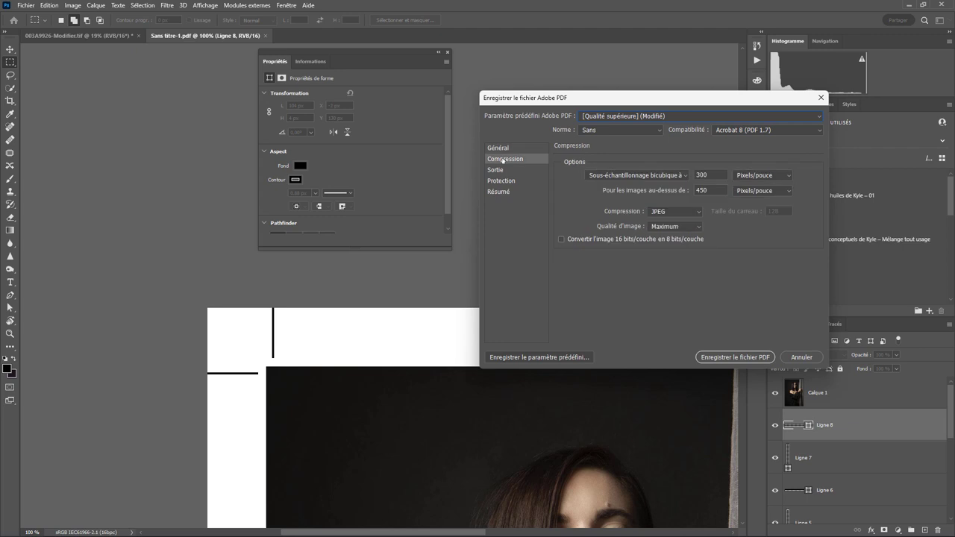
Step: Review Output (Aucune conversion), Protection and Résumé pages, then return to Compression
left_click(499, 172)
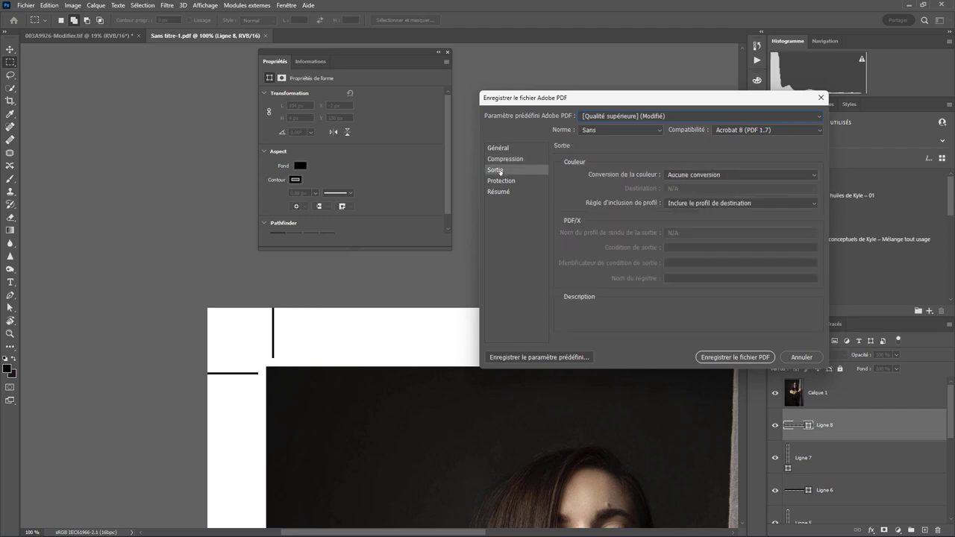
left_click(694, 175)
left_click(701, 177)
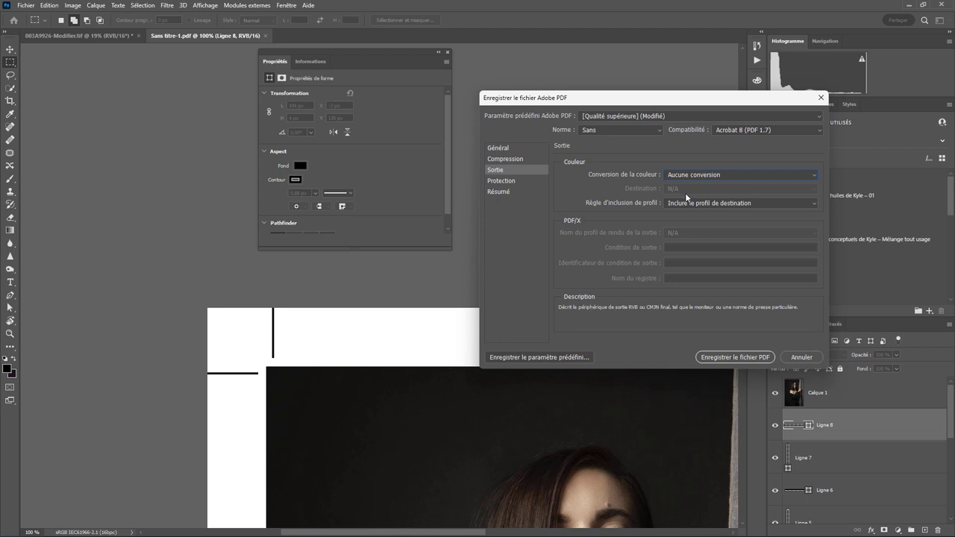
left_click(514, 183)
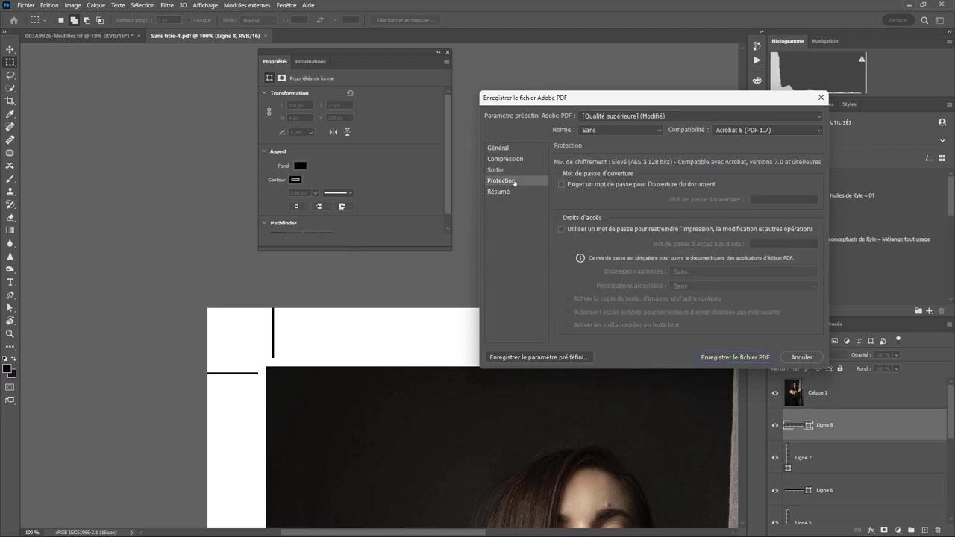
left_click(505, 193)
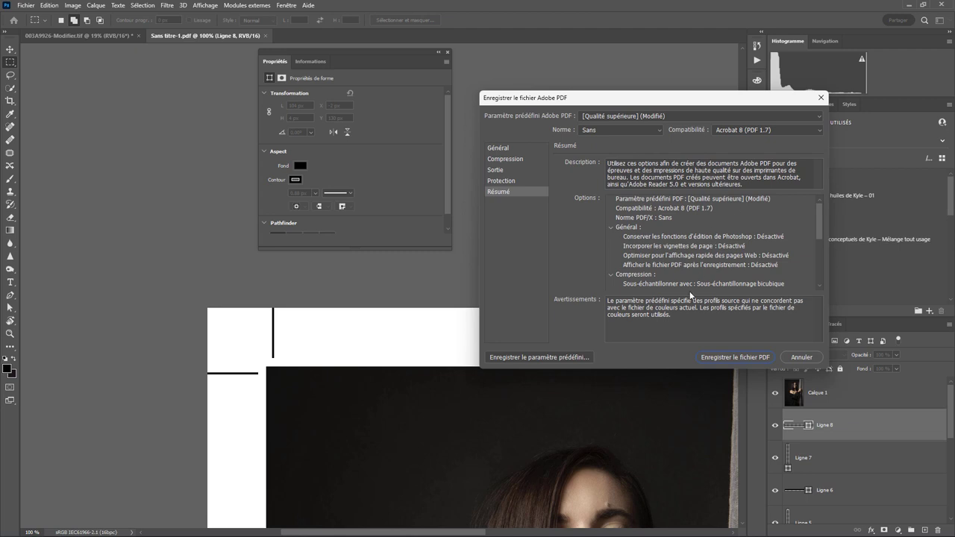
left_click(513, 160)
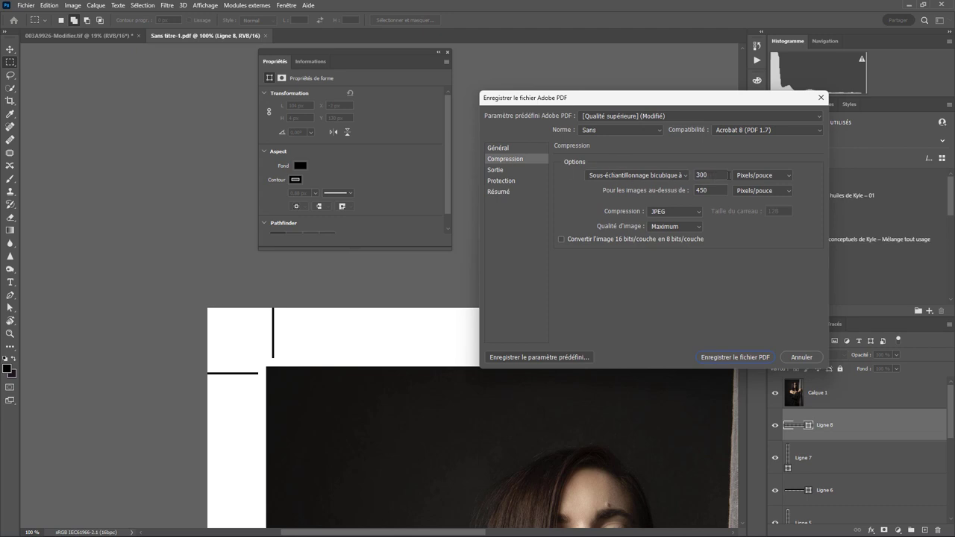
Step: Set 'Ne pas sous-échantillonner', Maximum quality and Compression 'Sans', then save the PDF
left_click(686, 176)
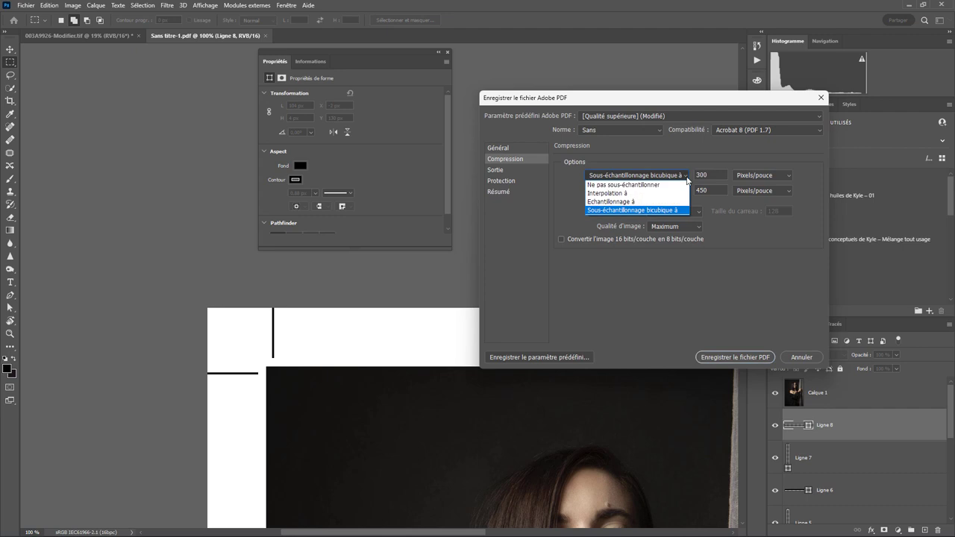
left_click(657, 184)
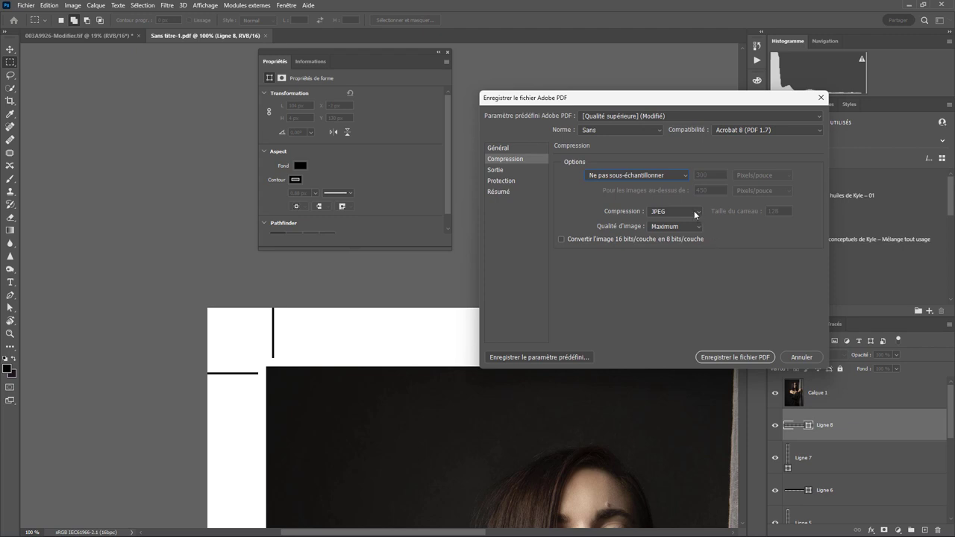
left_click(696, 227)
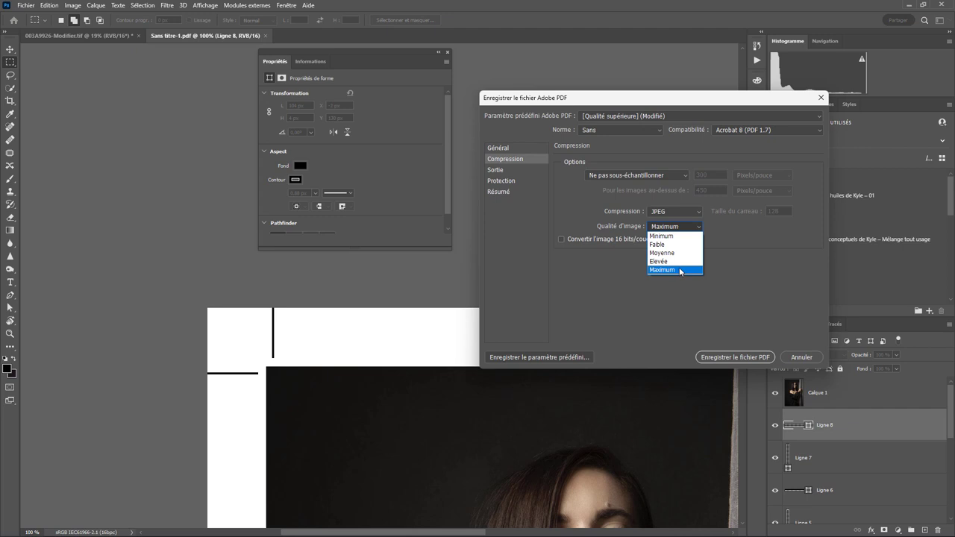
left_click(682, 273)
left_click(675, 211)
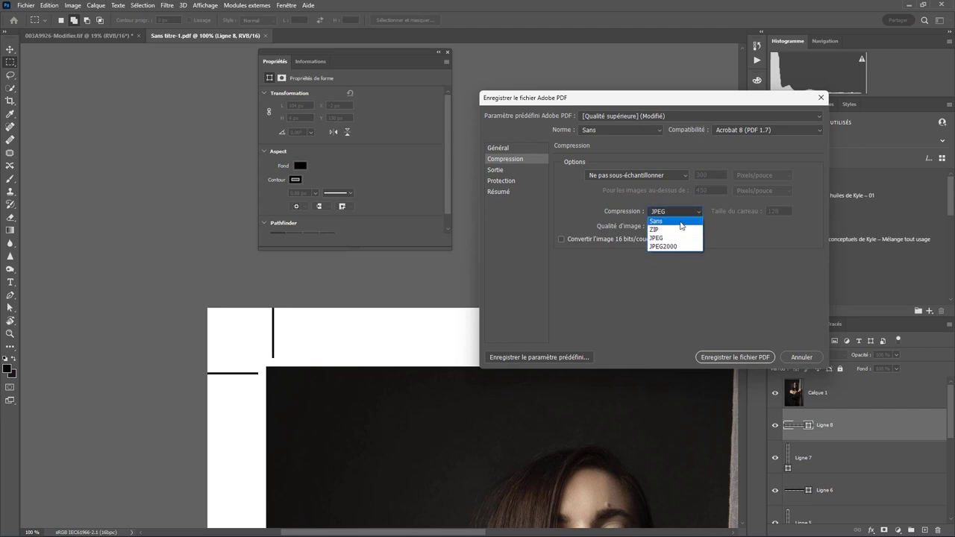
left_click(672, 212)
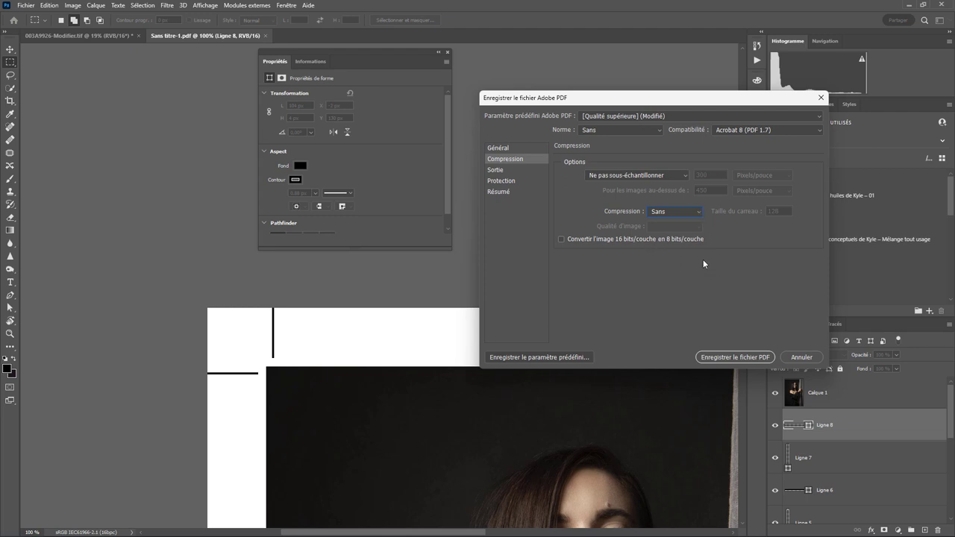
left_click(733, 356)
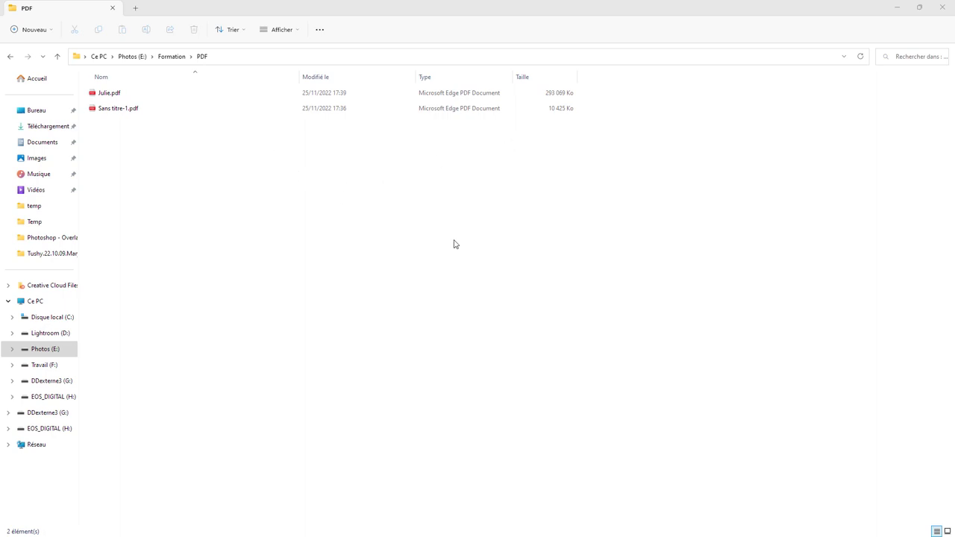
Step: Open Julie.pdf from the Formation > PDF folder in Edge
double_click(190, 94)
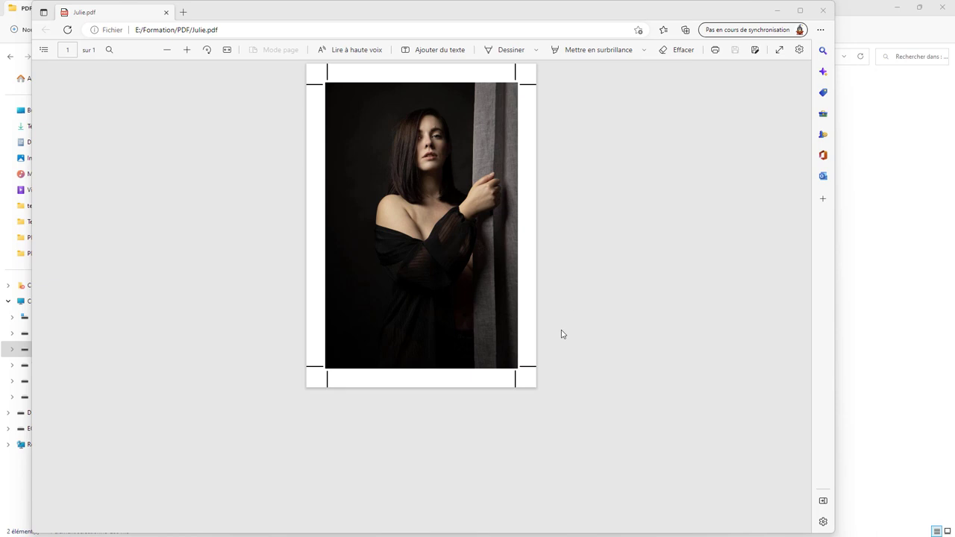
Step: Rotate and zoom the Julie.pdf page in Edge to inspect its corner crop marks
left_click(207, 50)
left_click(187, 50)
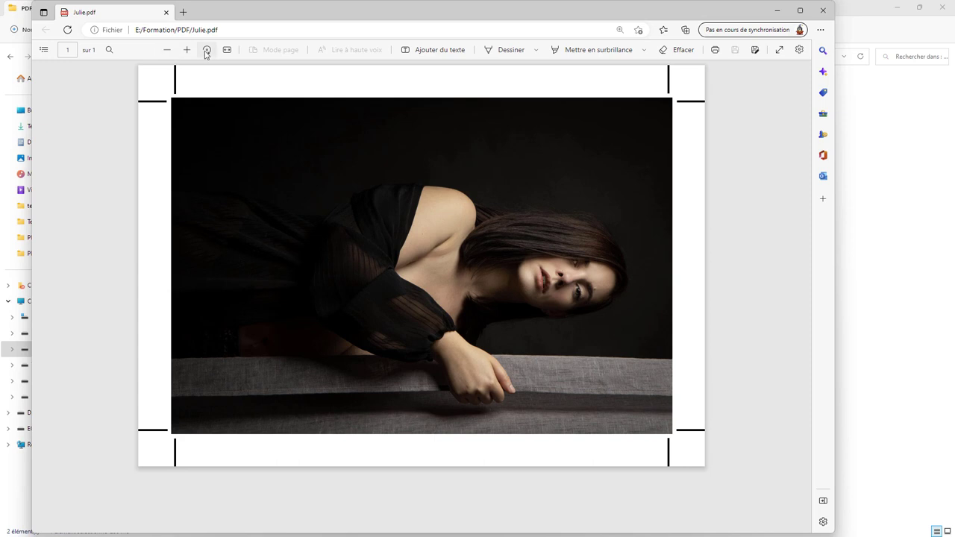
left_click(207, 50)
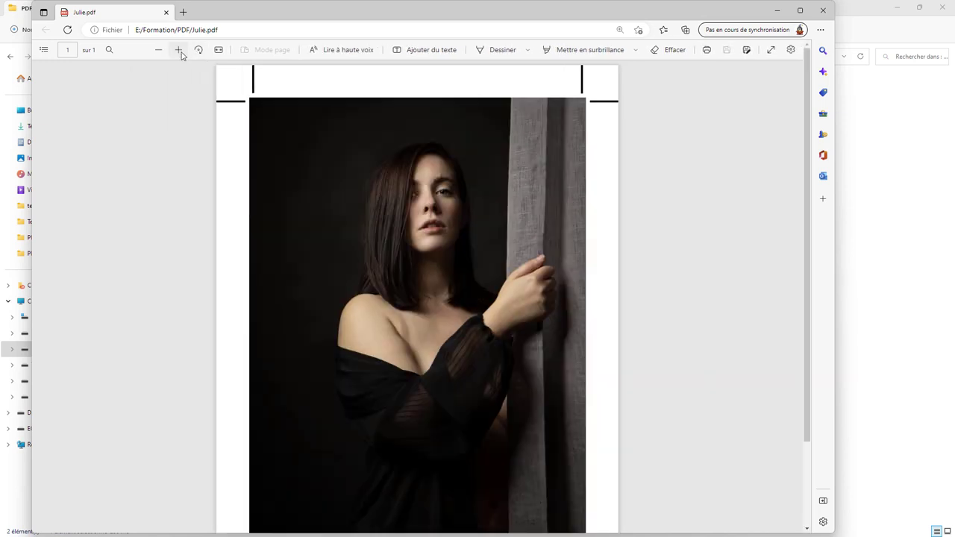
left_click(179, 50)
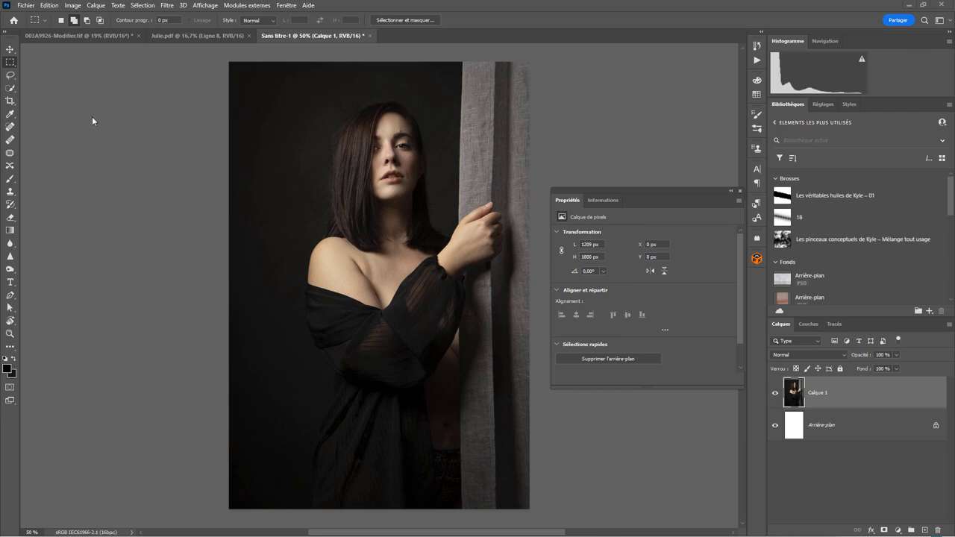
Step: Open Print settings with Microsoft Print to PDF, reviewing its printer and advanced options unchanged
left_click(26, 6)
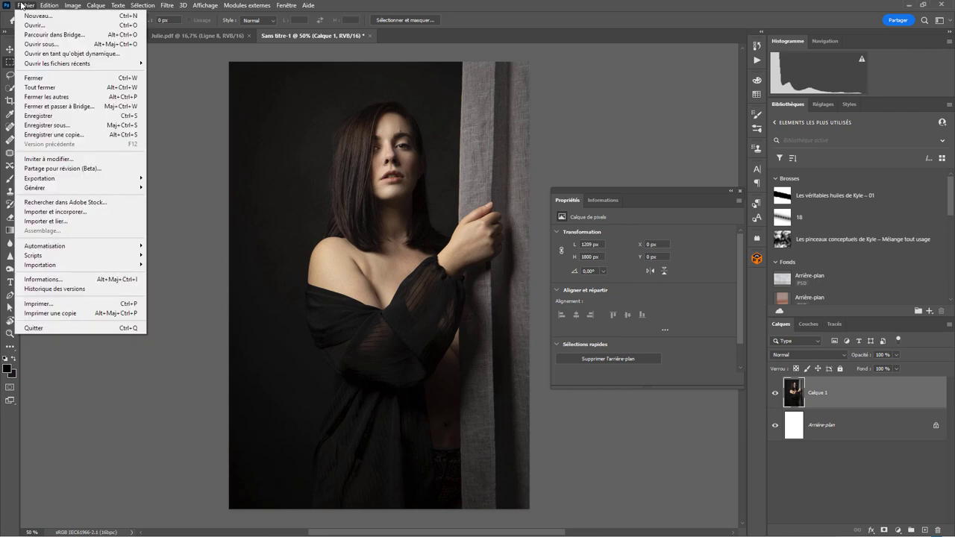
left_click(76, 305)
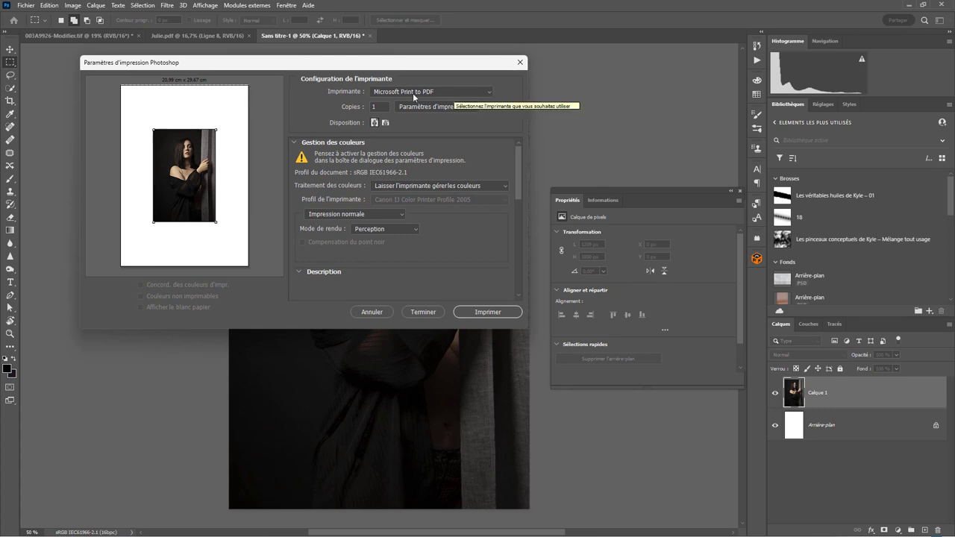
left_click_drag(434, 65, 549, 68)
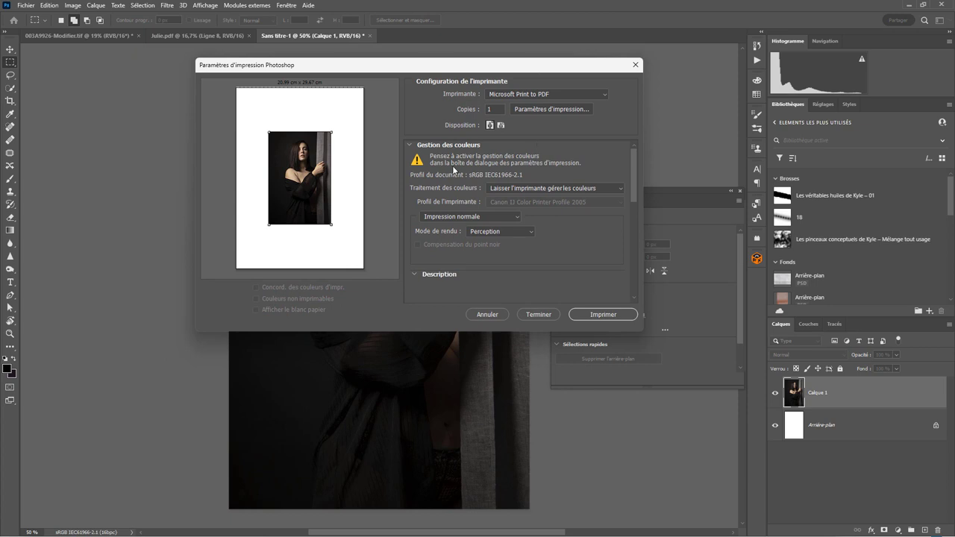
left_click(552, 109)
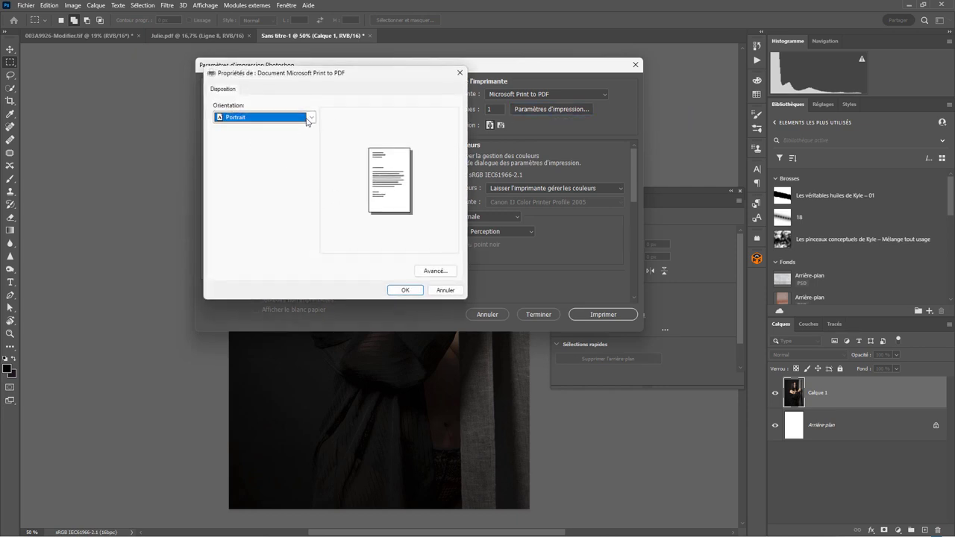
left_click(439, 270)
left_click(425, 319)
left_click(439, 291)
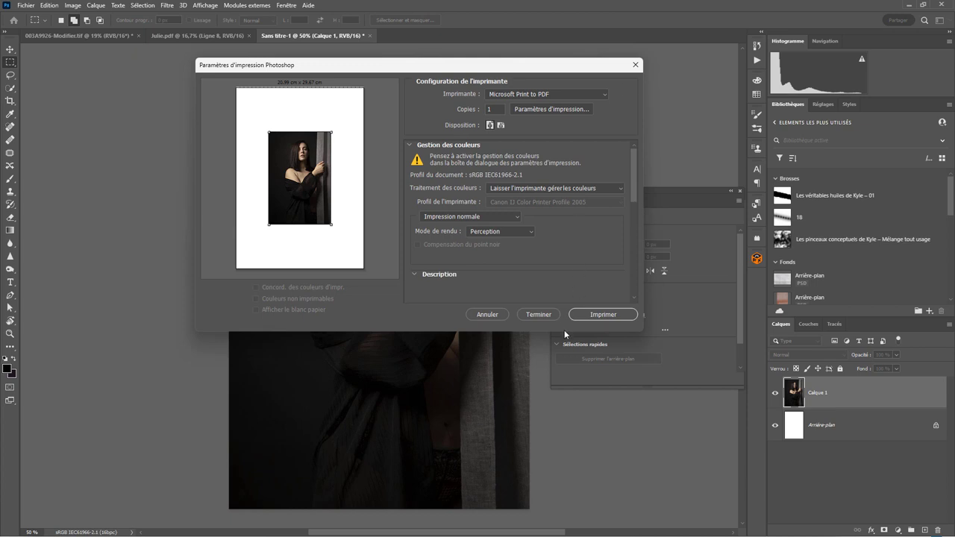
Step: Enlarge the print settings window to show all its options
left_click_drag(564, 332, 564, 510)
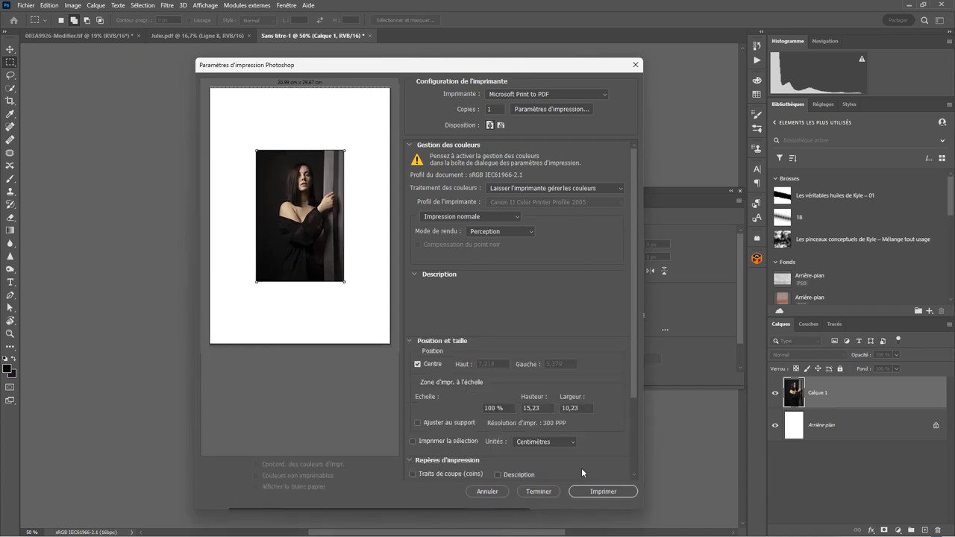
left_click_drag(644, 260, 748, 261)
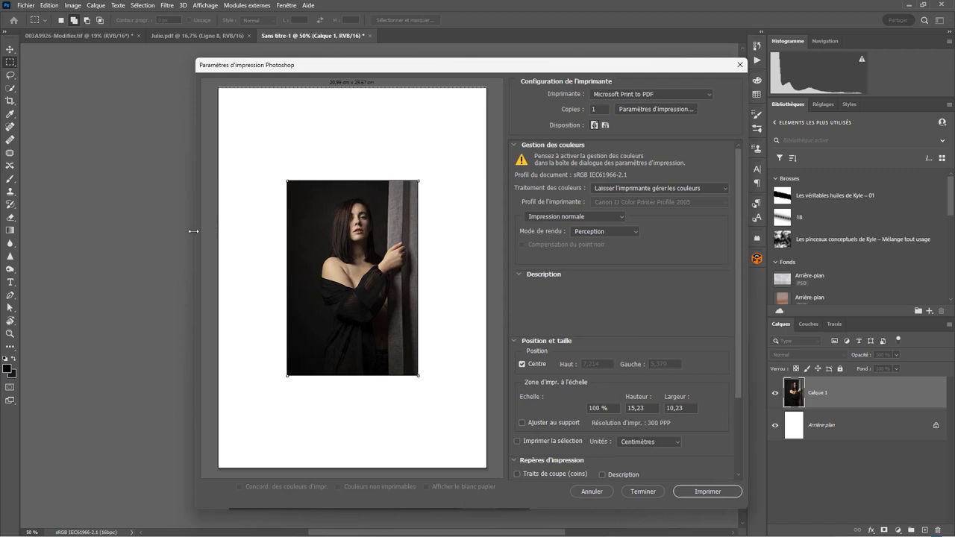
left_click_drag(193, 231, 91, 231)
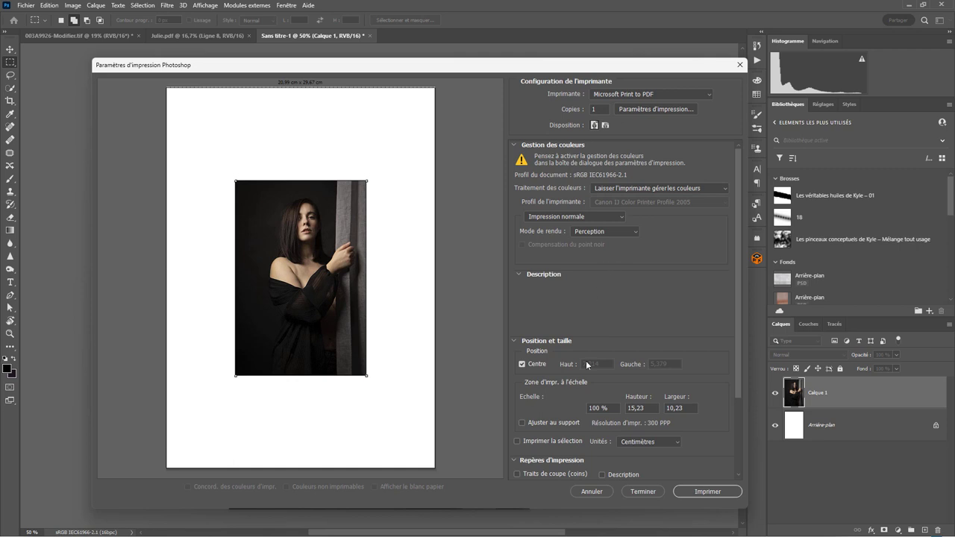
left_click_drag(737, 318, 708, 374)
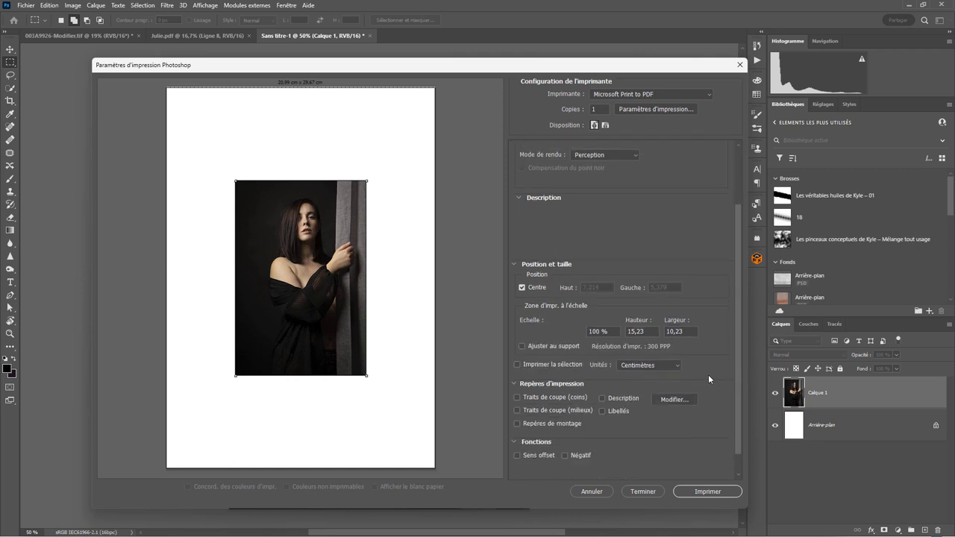
Step: Keep the photo at 100% scale and enable 'Traits de coupe (coins)' crop marks
left_click(552, 345)
left_click(552, 346)
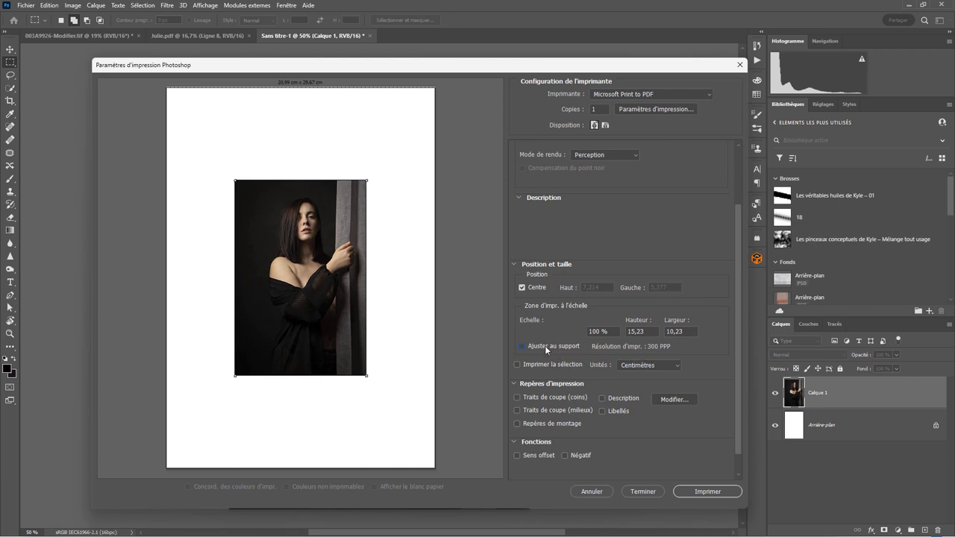
left_click(545, 346)
left_click(545, 345)
left_click(531, 400)
Step: Set the Fond perdu bleed width to 1,2 mm
left_click_drag(736, 361, 731, 407)
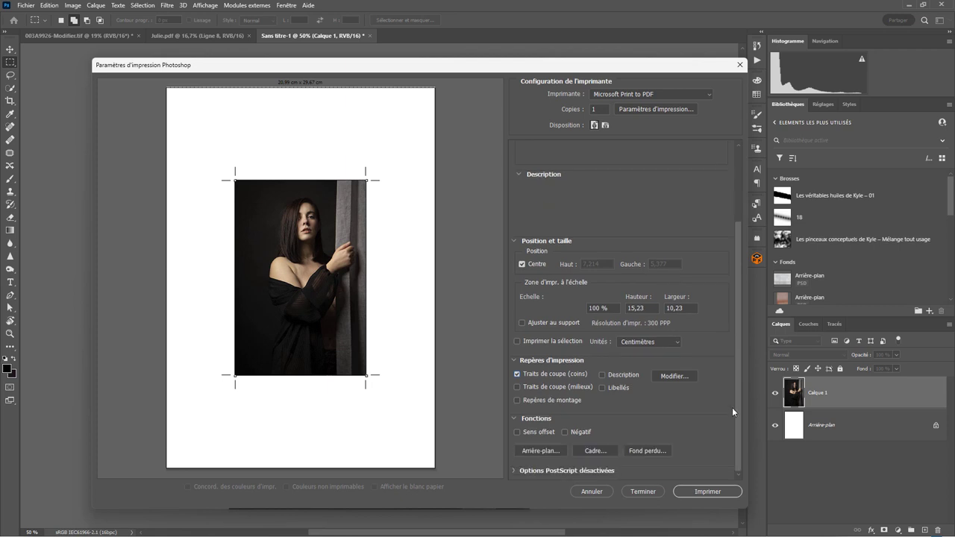
left_click(649, 450)
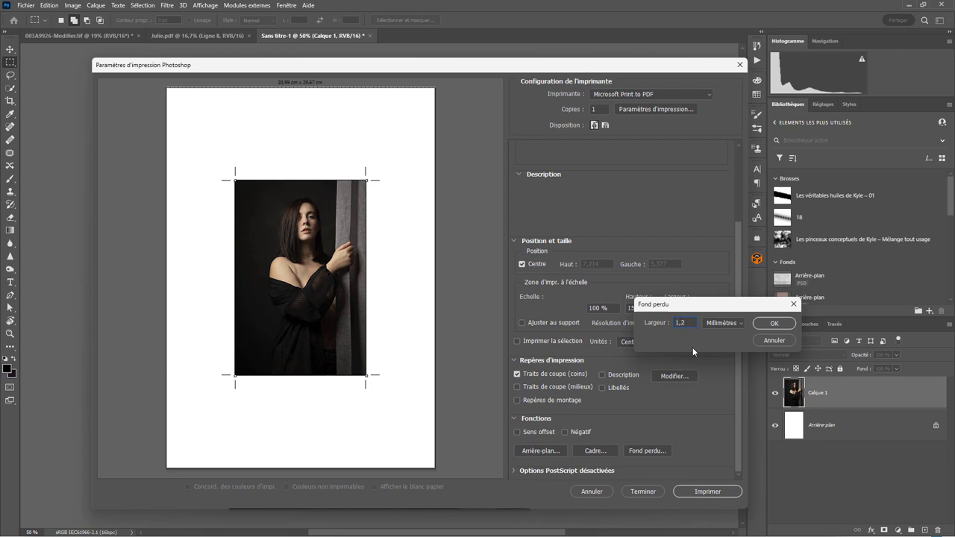
left_click(775, 324)
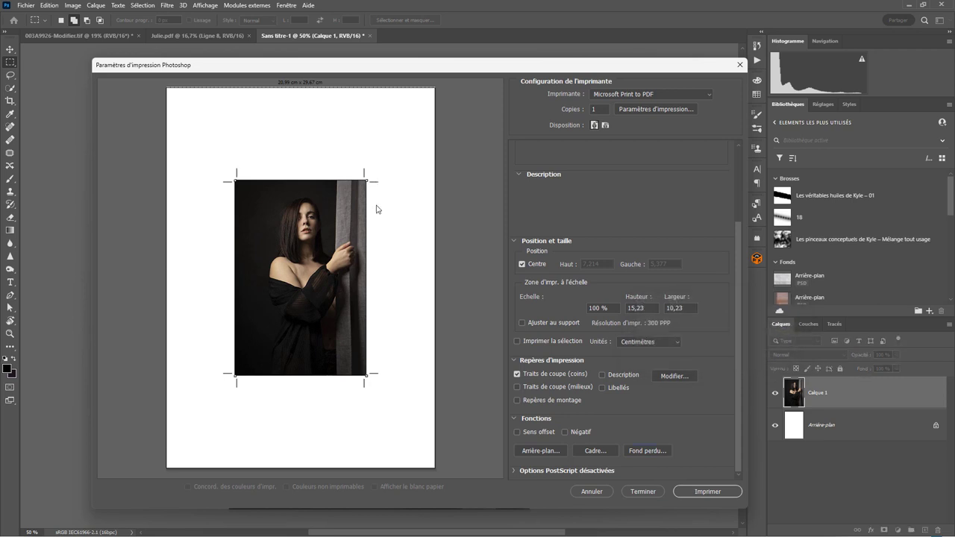